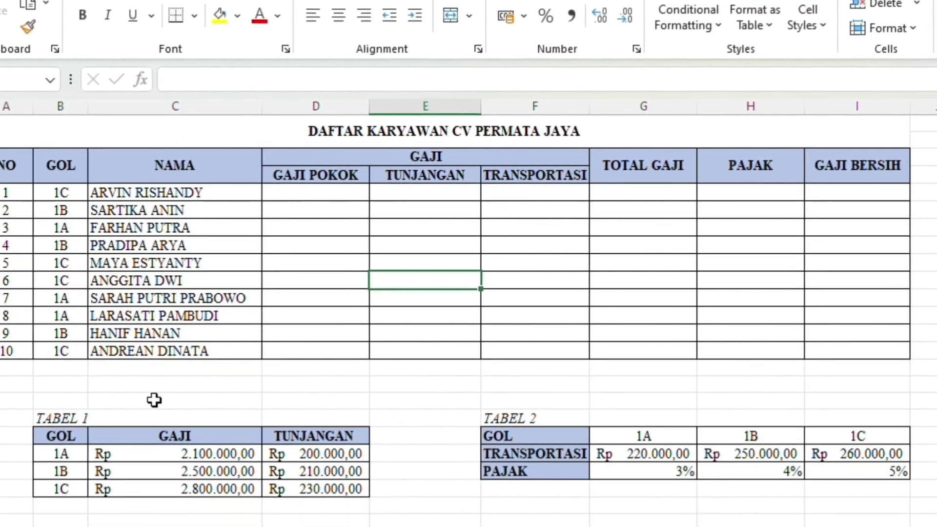
pyautogui.click(129, 416)
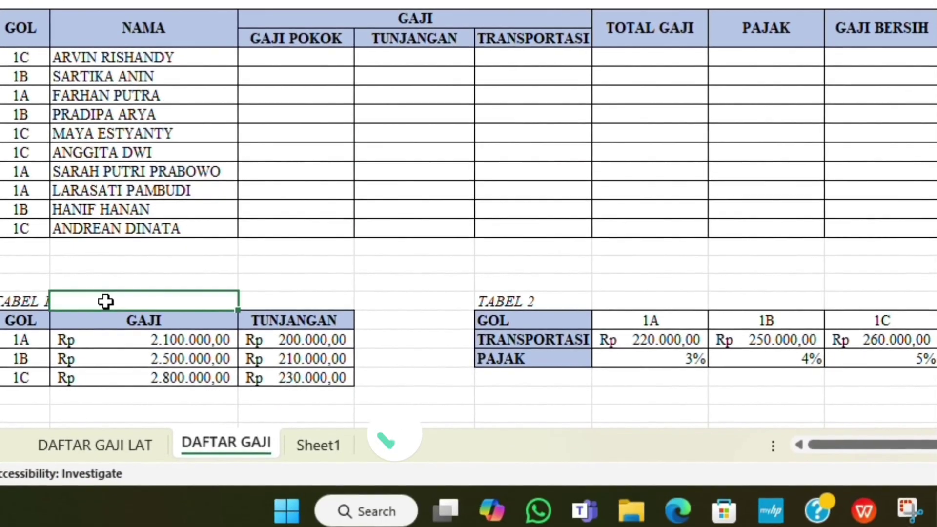
pyautogui.click(18, 302)
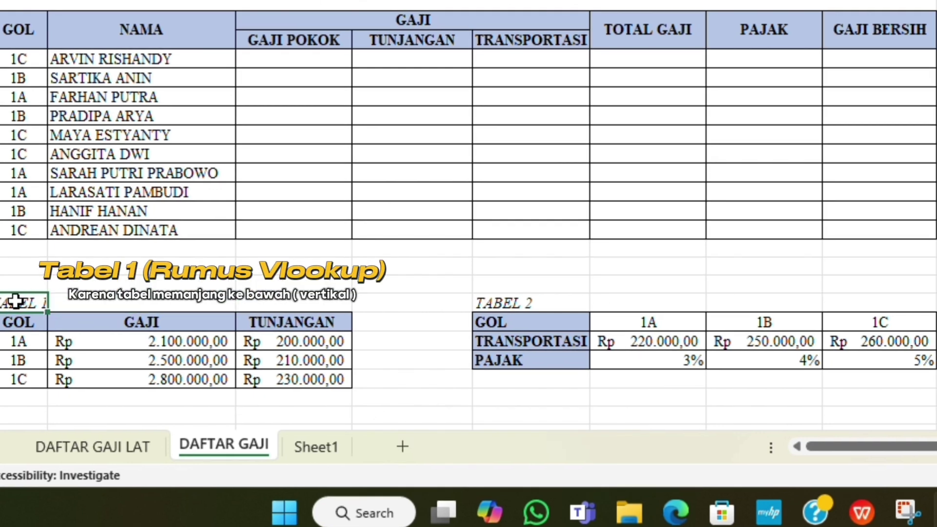
pyautogui.click(119, 361)
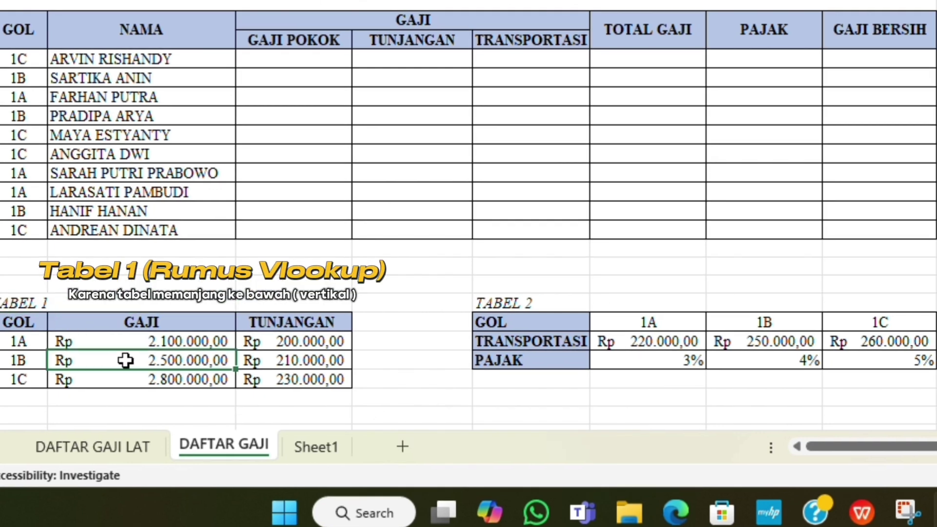
pyautogui.click(552, 320)
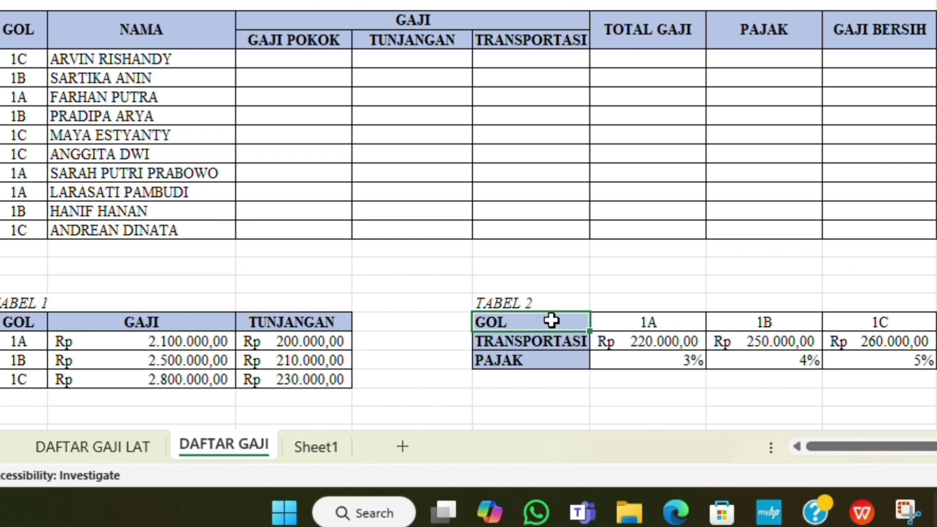
# Enter =VLOOKUP(B5;$B$19:$D$22;2;0) in the first employee's GAJI POKOK cell to look up the base salary from TABEL 1
pyautogui.click(277, 60)
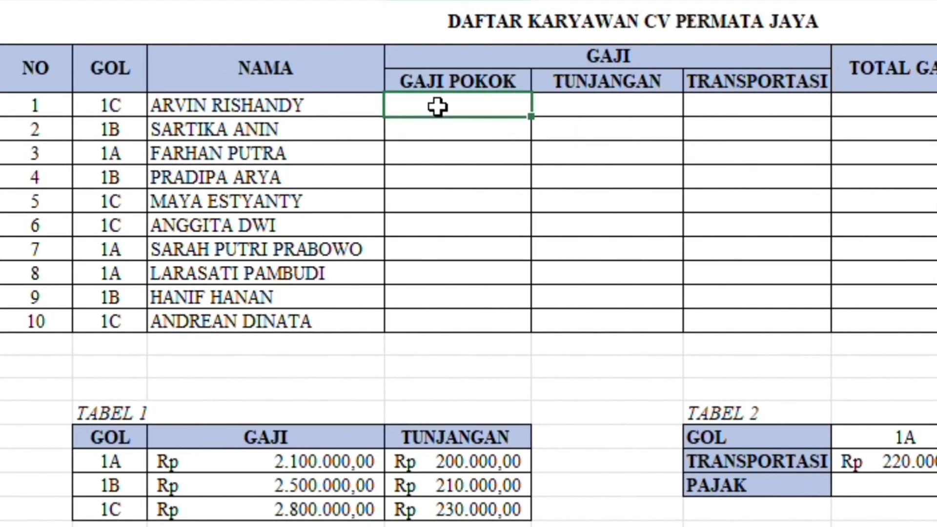
pyautogui.write('=')
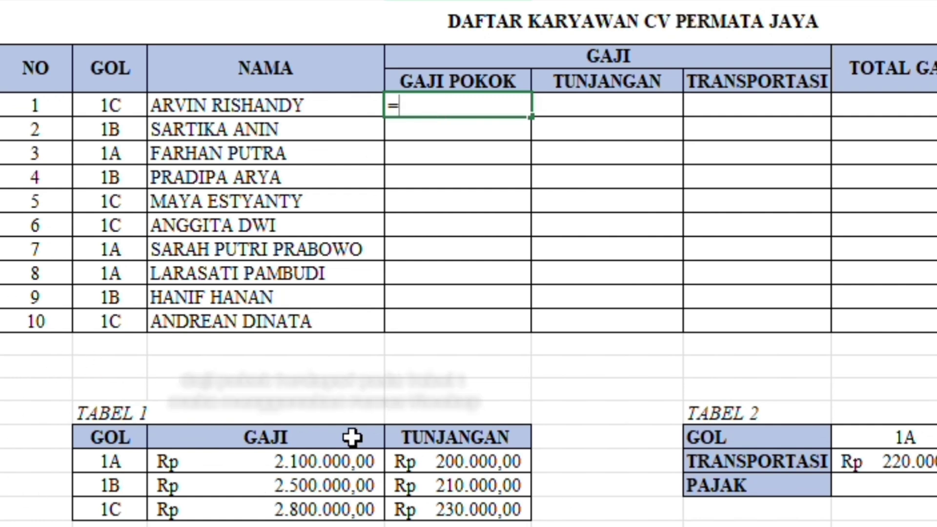
pyautogui.write('VLOO')
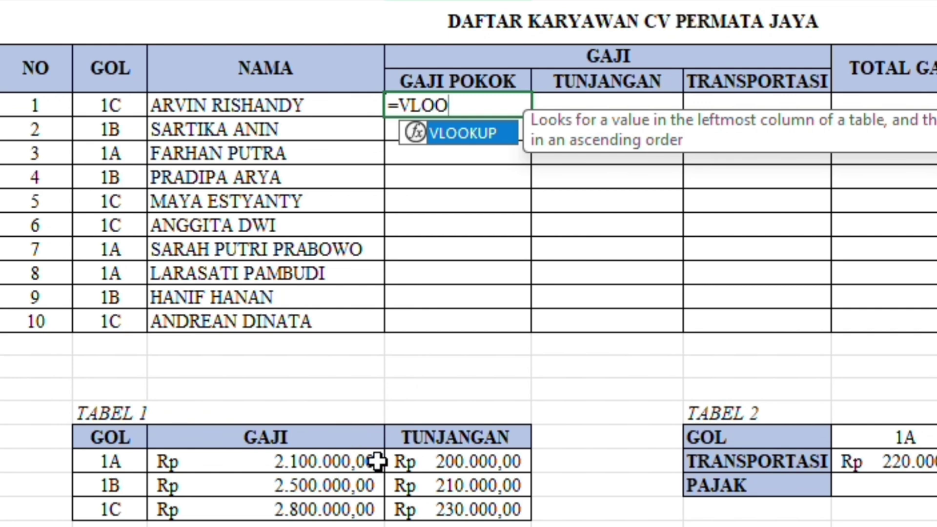
pyautogui.doubleClick(480, 136)
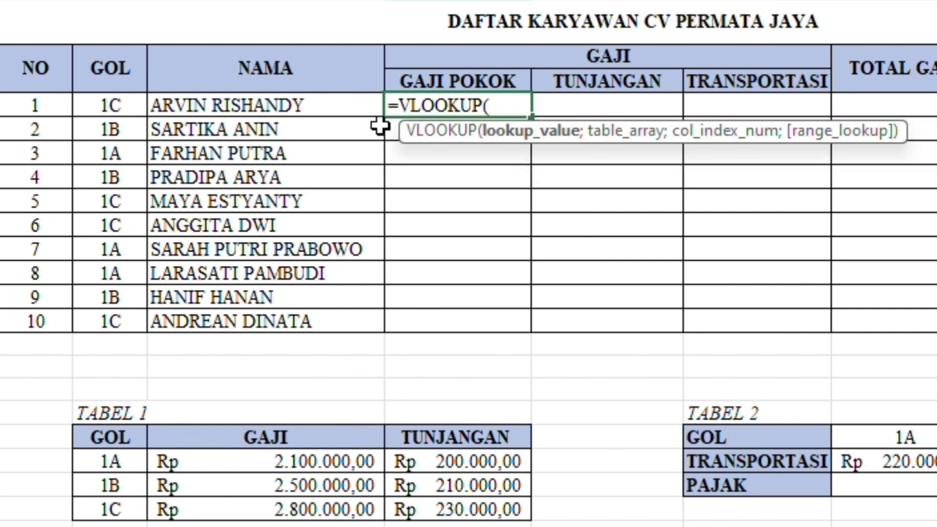
pyautogui.click(113, 105)
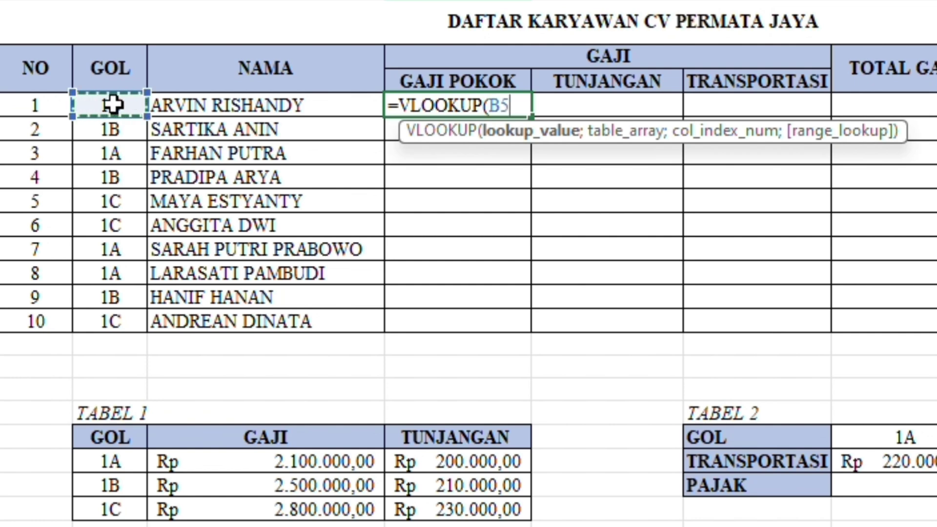
pyautogui.write(';')
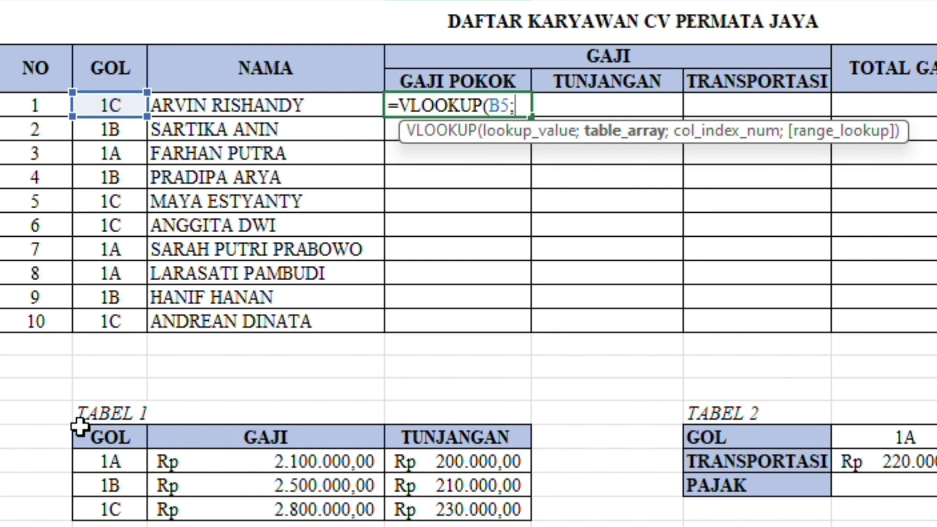
pyautogui.moveTo(79, 427); pyautogui.dragTo(435, 513)
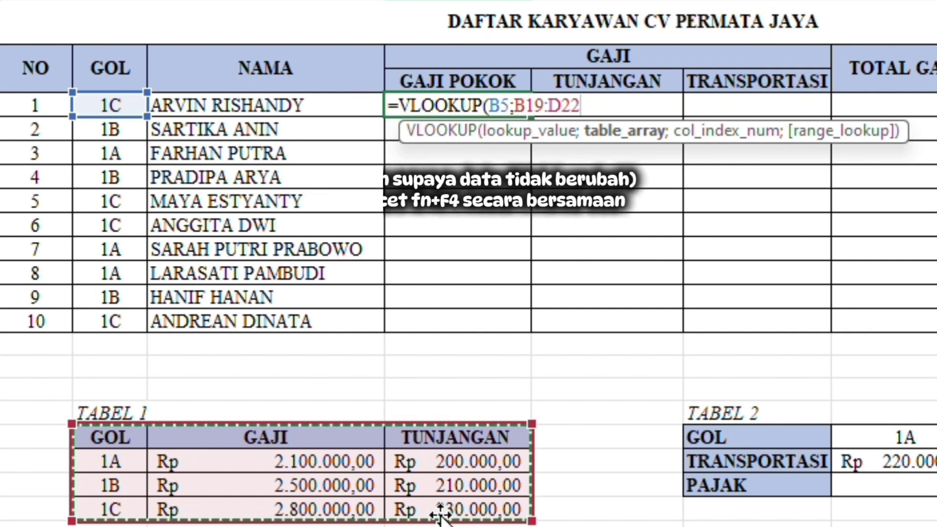
pyautogui.press('F4')
pyautogui.write(';')
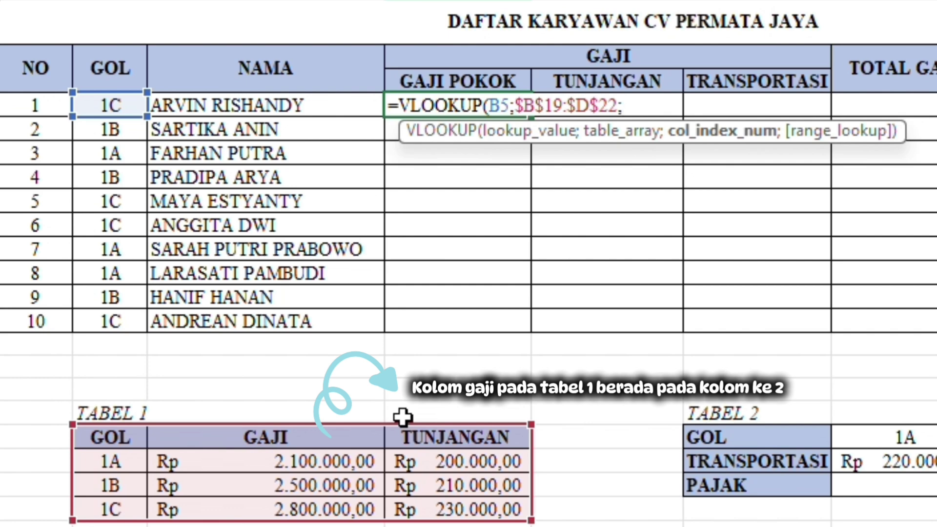
pyautogui.write('2;')
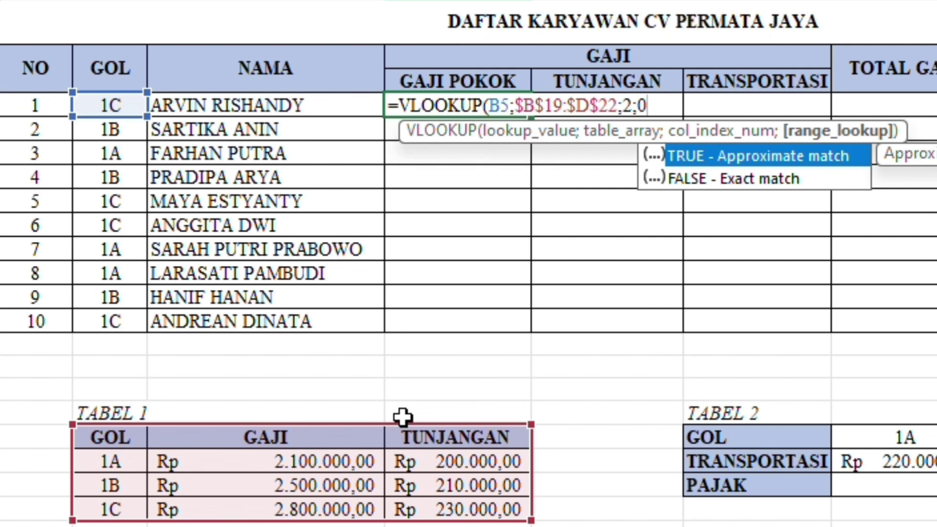
pyautogui.write('0)')
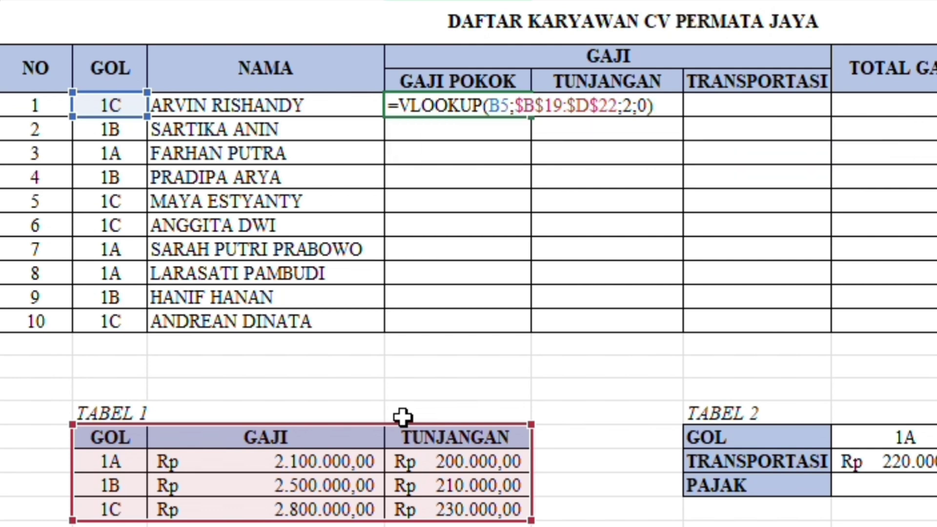
pyautogui.press('Return')
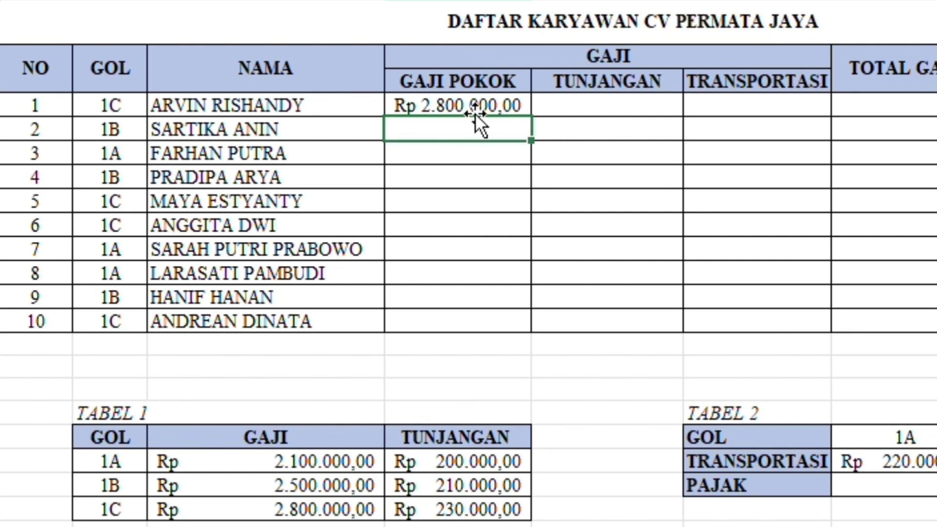
# Copy the first employee's GAJI POKOK formula down the column through employee 10
pyautogui.click(515, 105)
pyautogui.moveTo(530, 121); pyautogui.dragTo(527, 332)
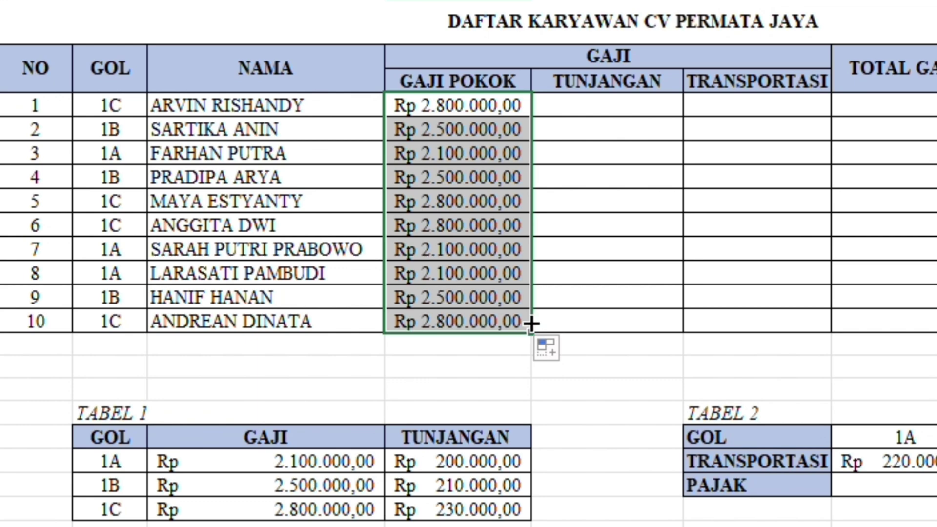
# Enter =VLOOKUP(B5;$B$19:$D$22;3;0) in the first employee's TUNJANGAN cell to look up the allowance from TABEL 1
pyautogui.click(600, 105)
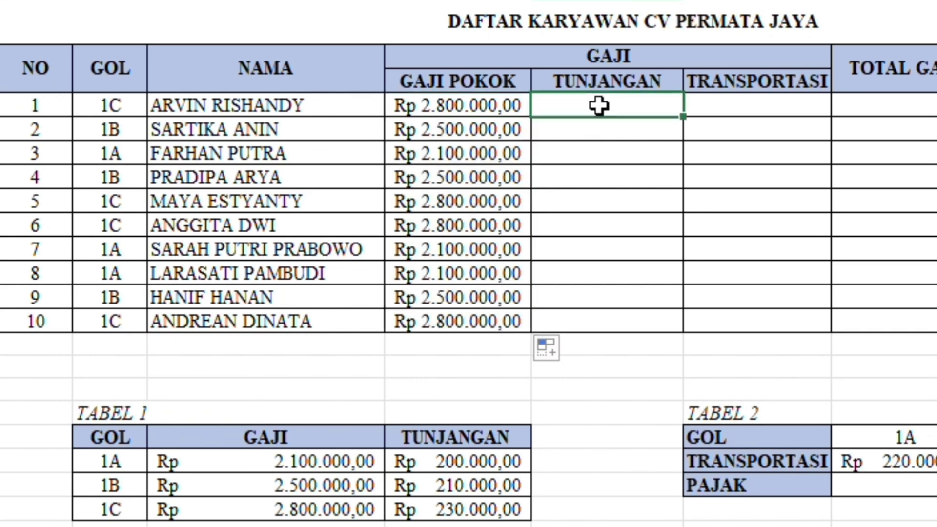
pyautogui.doubleClick(636, 103)
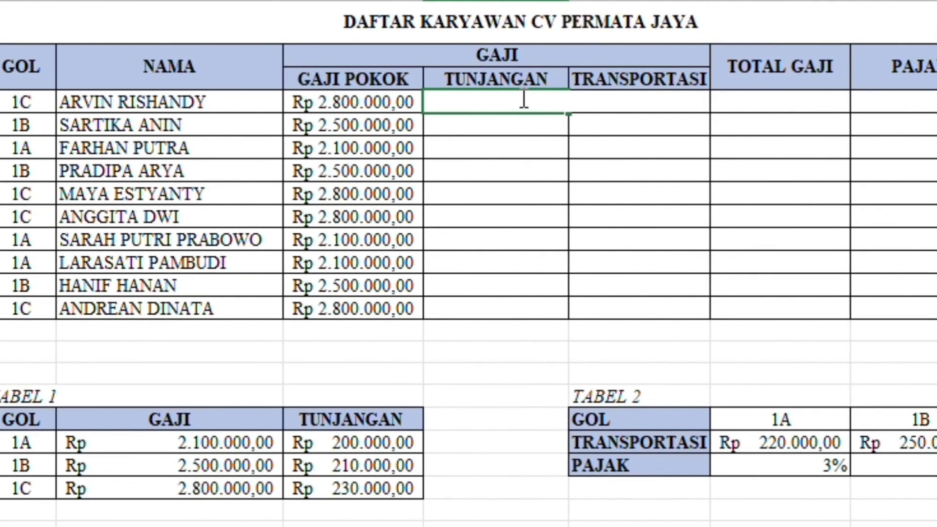
pyautogui.write('VLLO')
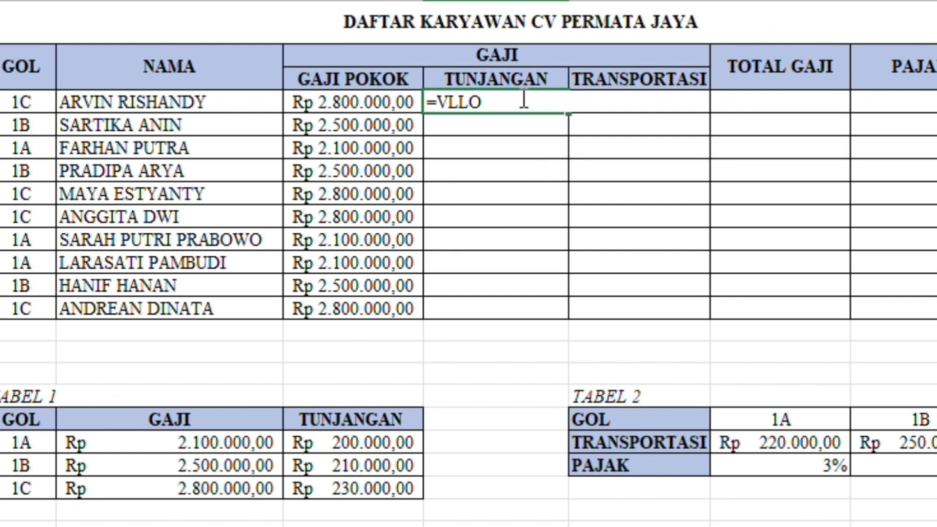
pyautogui.press('BackSpace')
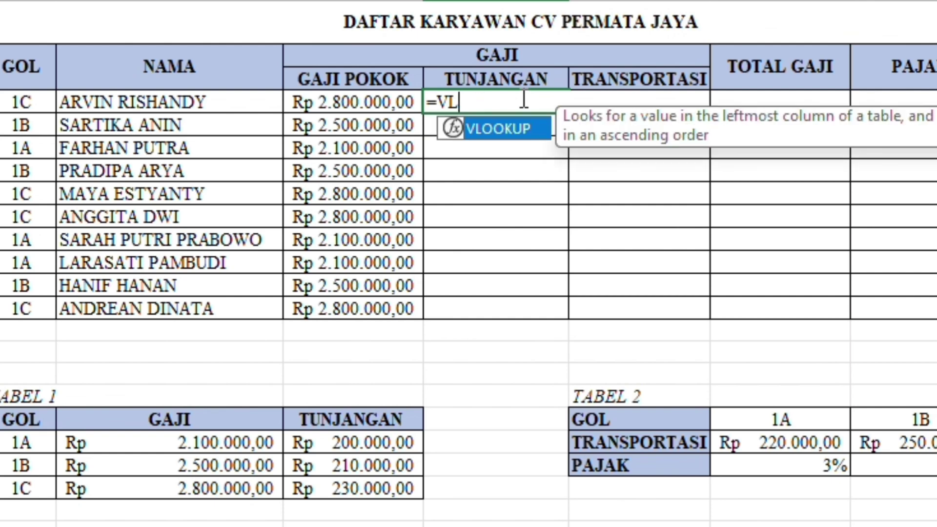
pyautogui.doubleClick(495, 128)
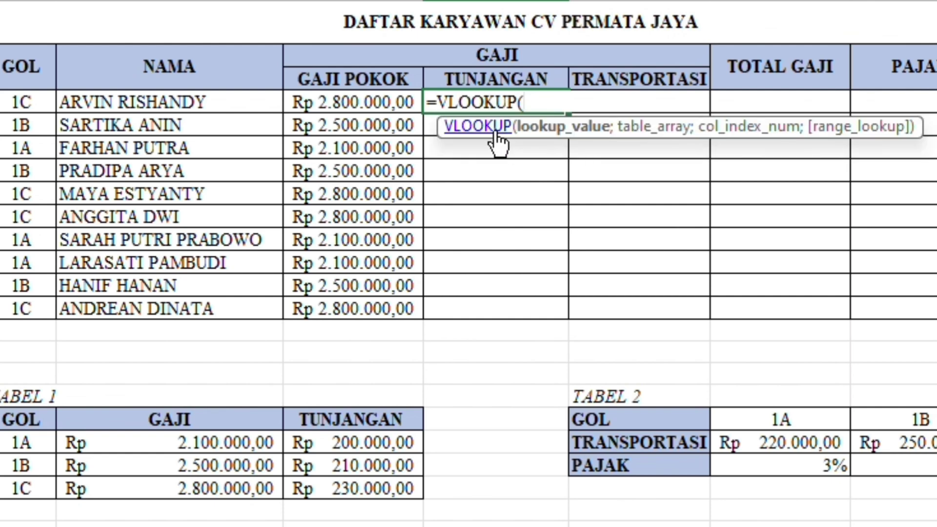
pyautogui.click(35, 101)
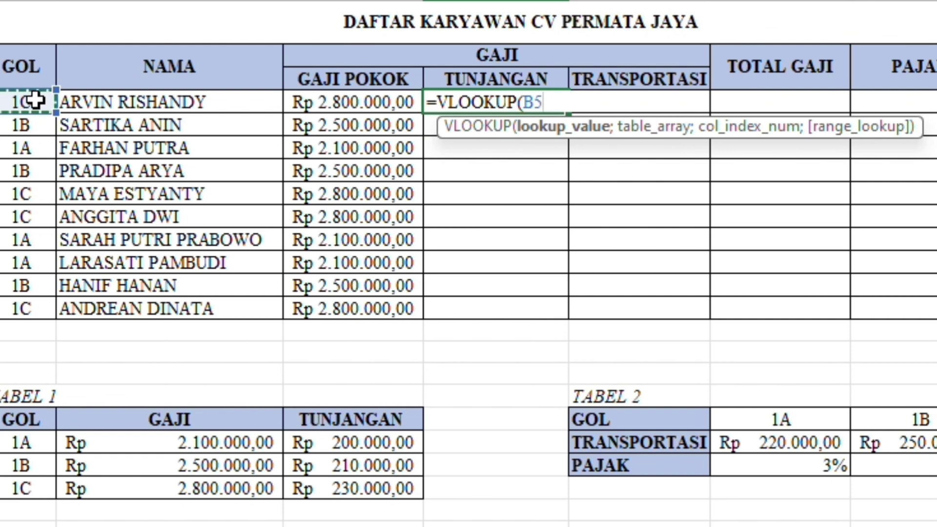
pyautogui.write(';')
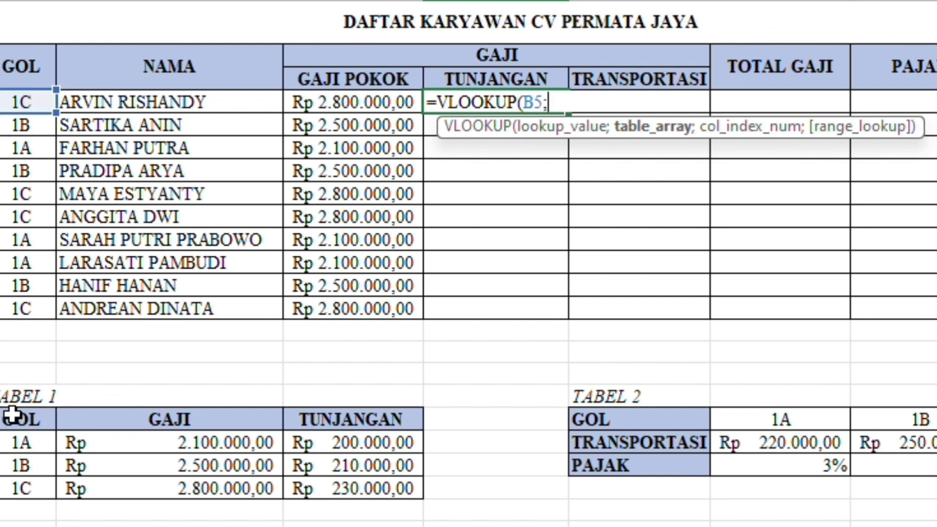
pyautogui.moveTo(12, 415); pyautogui.dragTo(372, 488)
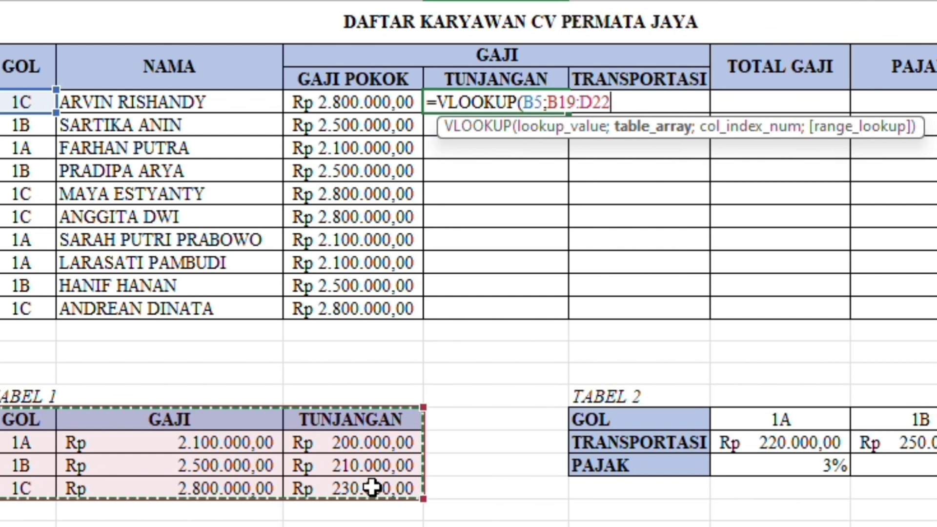
pyautogui.press('F4')
pyautogui.write(';')
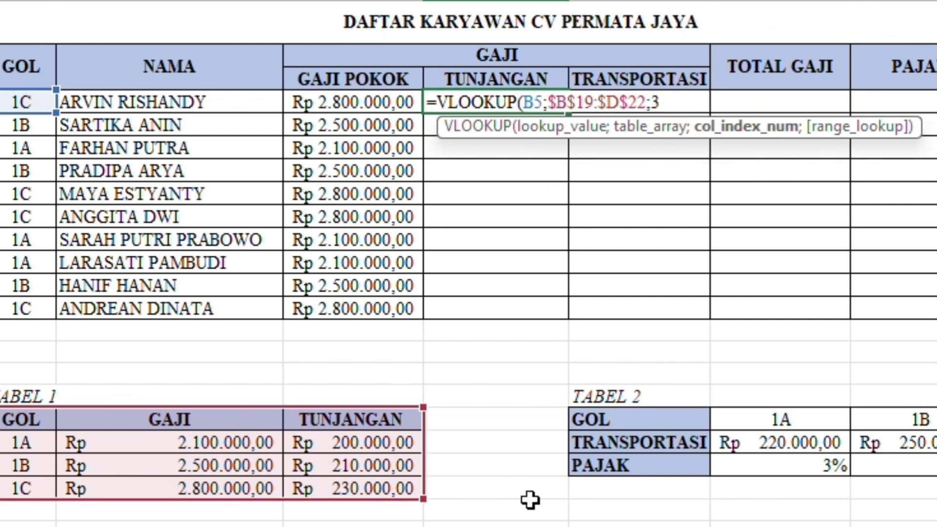
pyautogui.write('3')
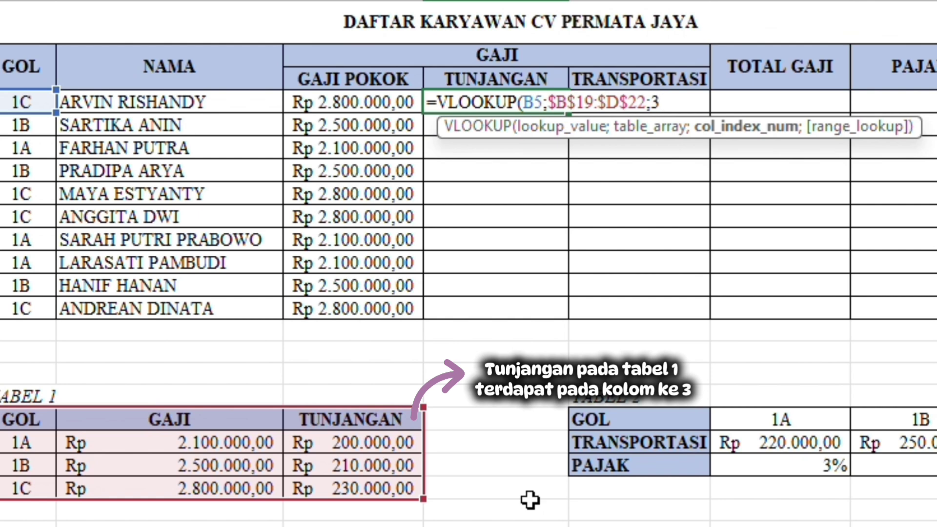
pyautogui.write(';0')
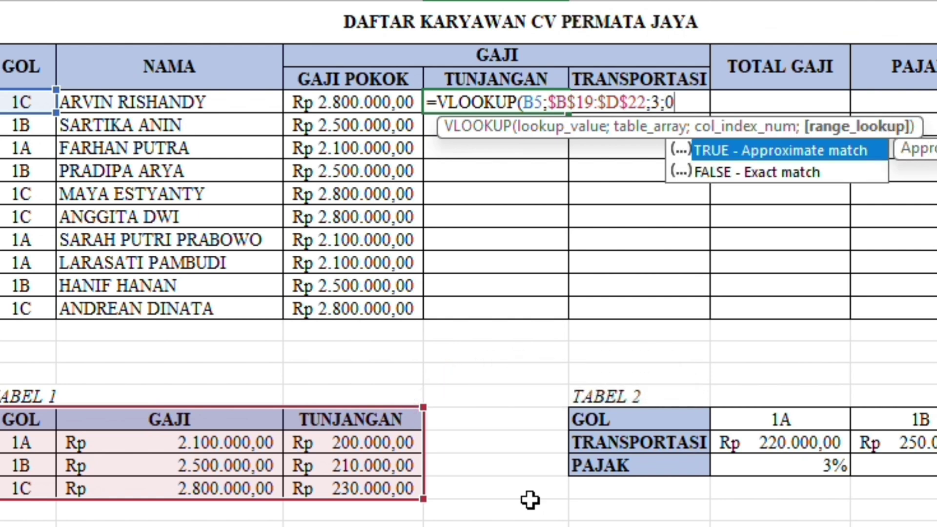
pyautogui.write(')')
pyautogui.press('Return')
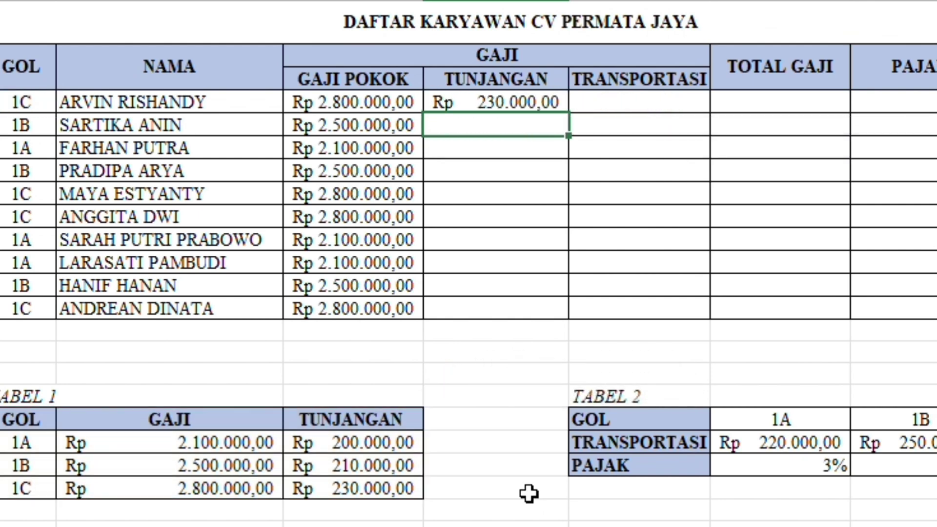
# Fill the TUNJANGAN column through employee 10 with the first employee's allowance formula
pyautogui.click(546, 104)
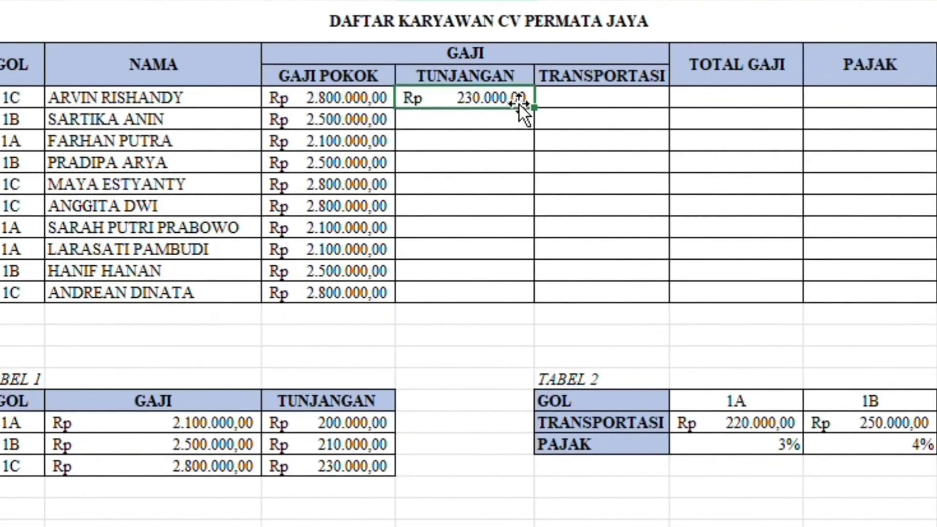
pyautogui.moveTo(533, 109); pyautogui.dragTo(525, 293)
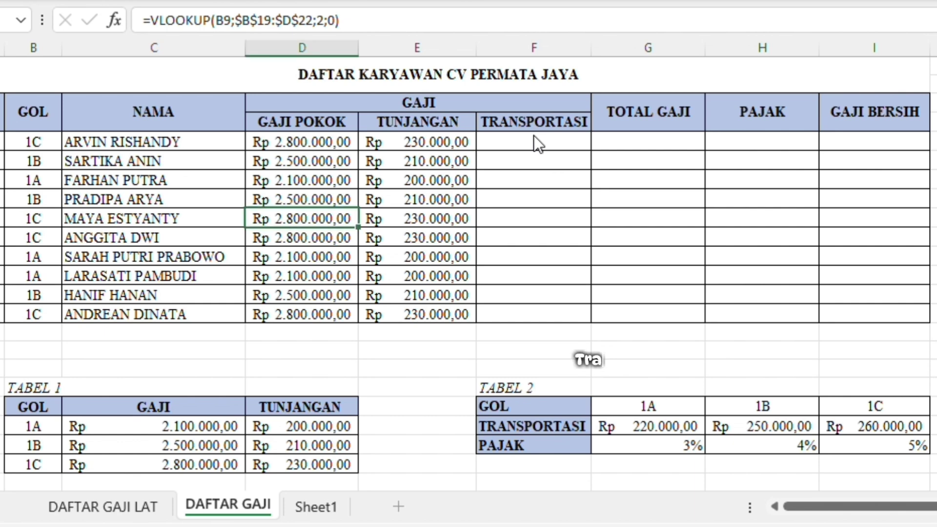
# Enter =HLOOKUP(B5;$F$19:$I$21;2;0) in the first employee's TRANSPORTASI cell to look up the transport amount from TABEL 2
pyautogui.click(551, 154)
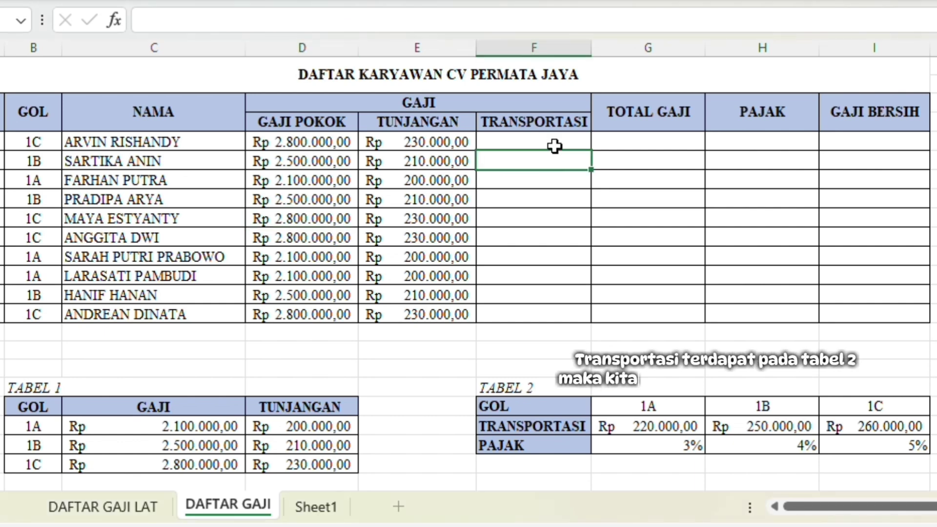
pyautogui.click(557, 144)
pyautogui.write('=HLOO')
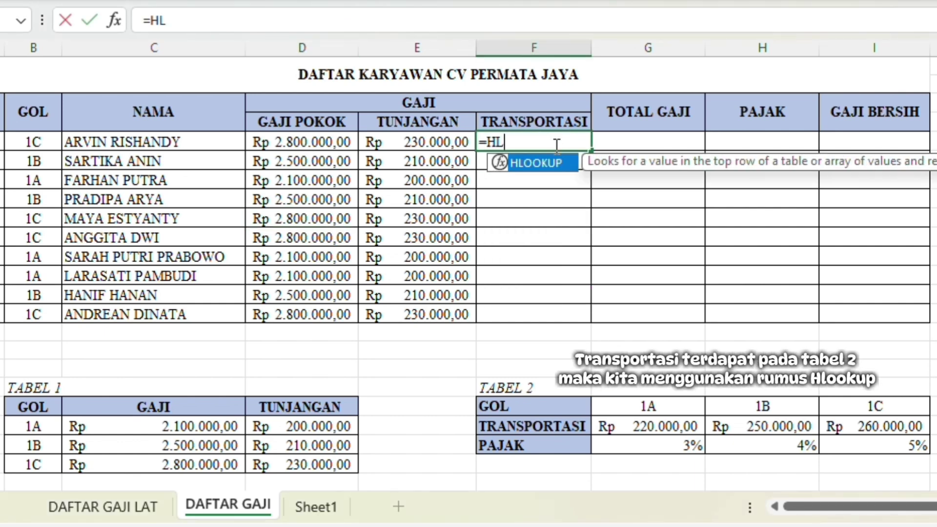
pyautogui.doubleClick(547, 163)
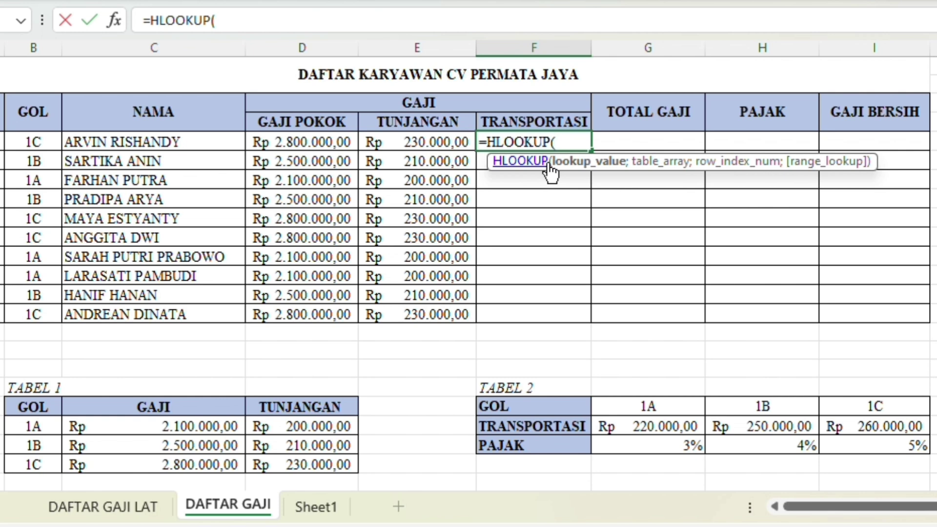
pyautogui.click(43, 147)
pyautogui.write(';')
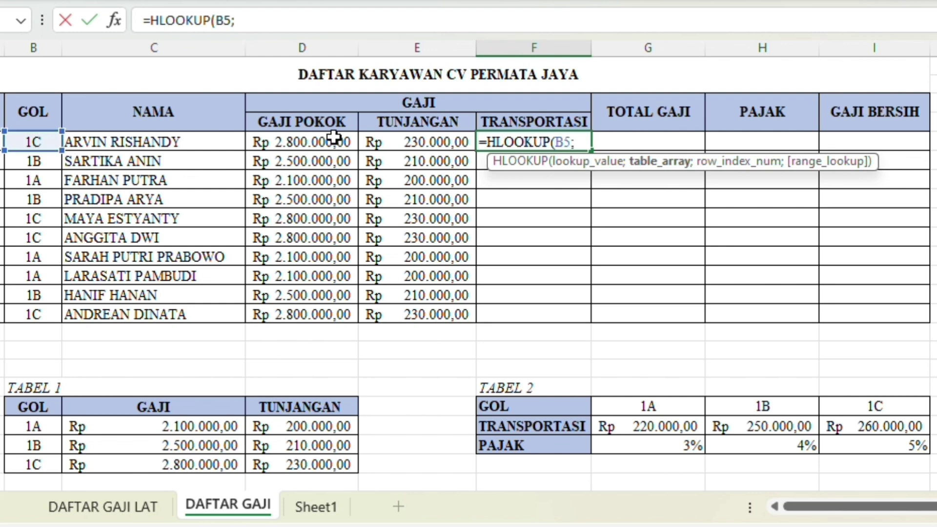
pyautogui.moveTo(508, 410); pyautogui.dragTo(863, 445)
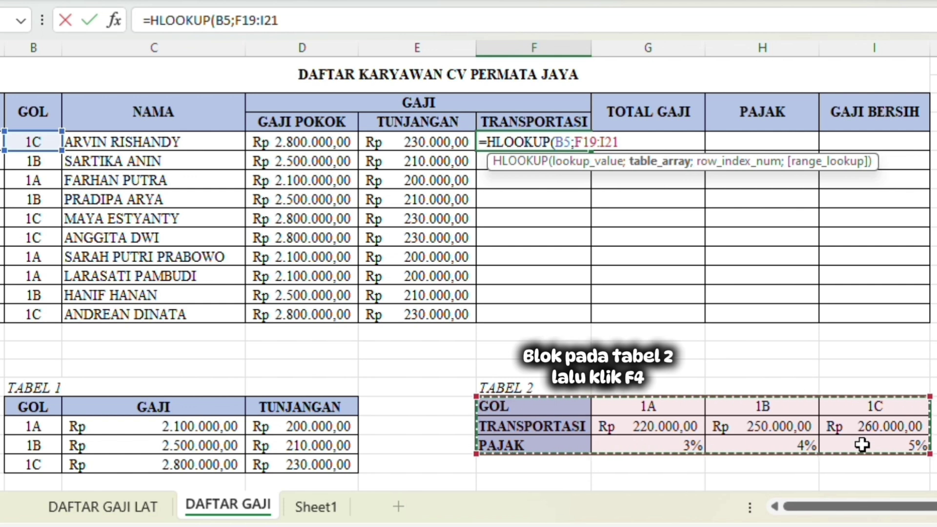
pyautogui.press('F4')
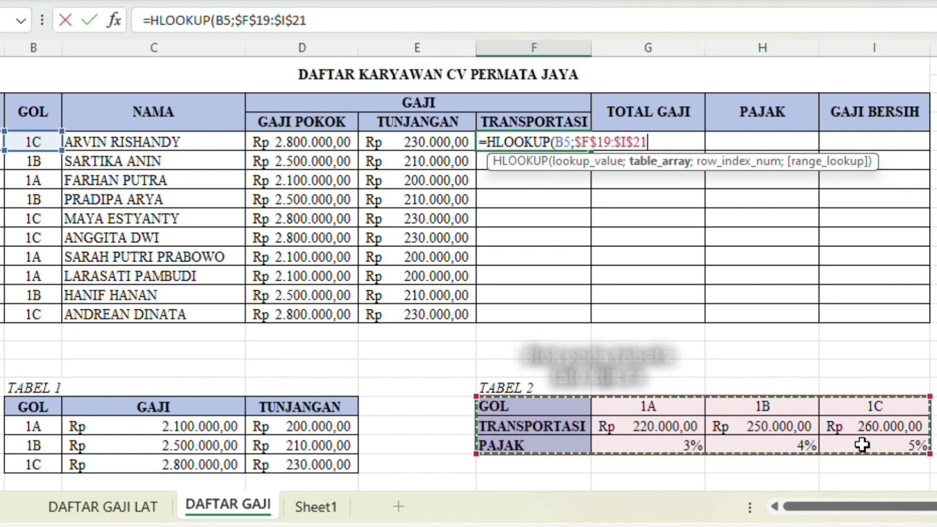
pyautogui.write(';')
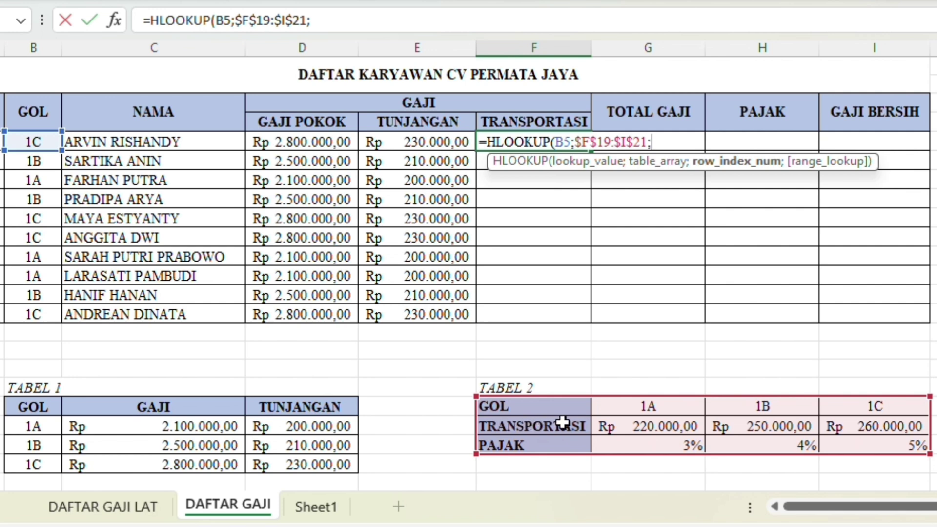
pyautogui.write('2')
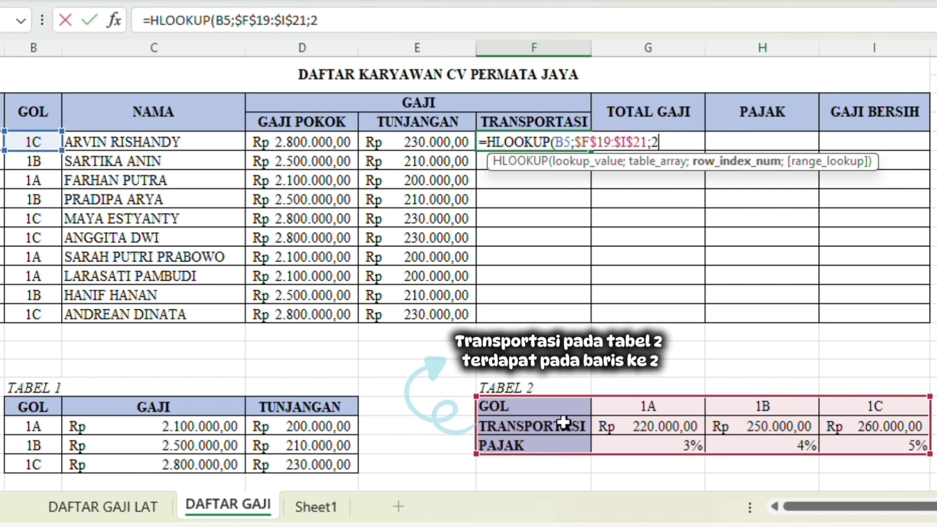
pyautogui.write(';')
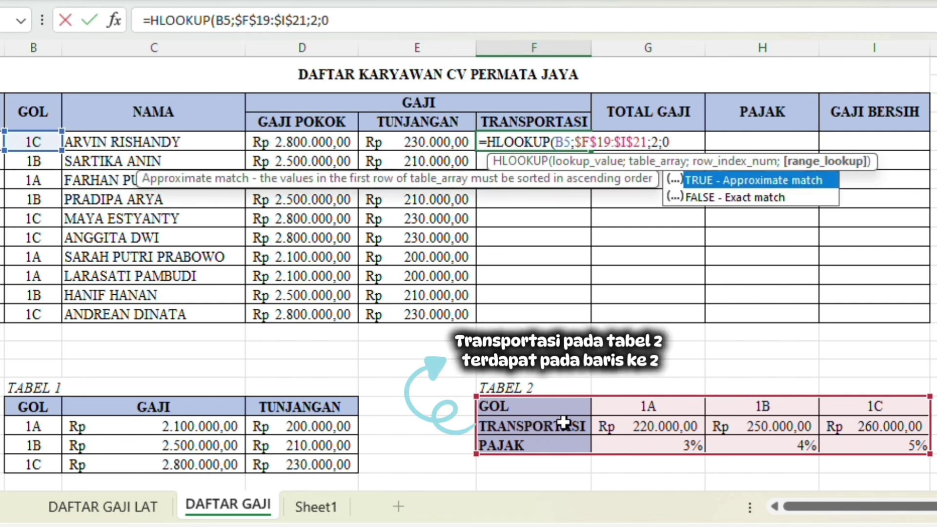
pyautogui.write('0)')
pyautogui.press('Return')
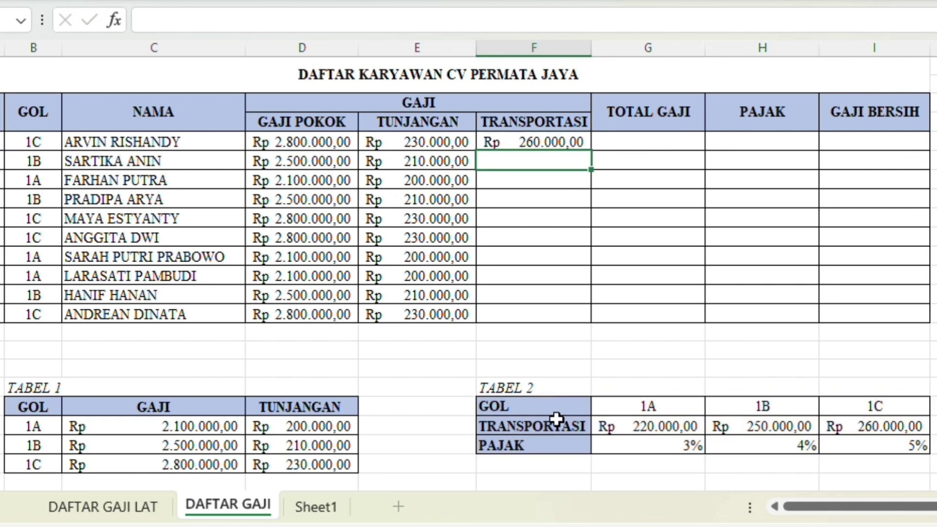
# Fill the TRANSPORTASI column through employee 10 with the first employee's HLOOKUP formula
pyautogui.click(545, 142)
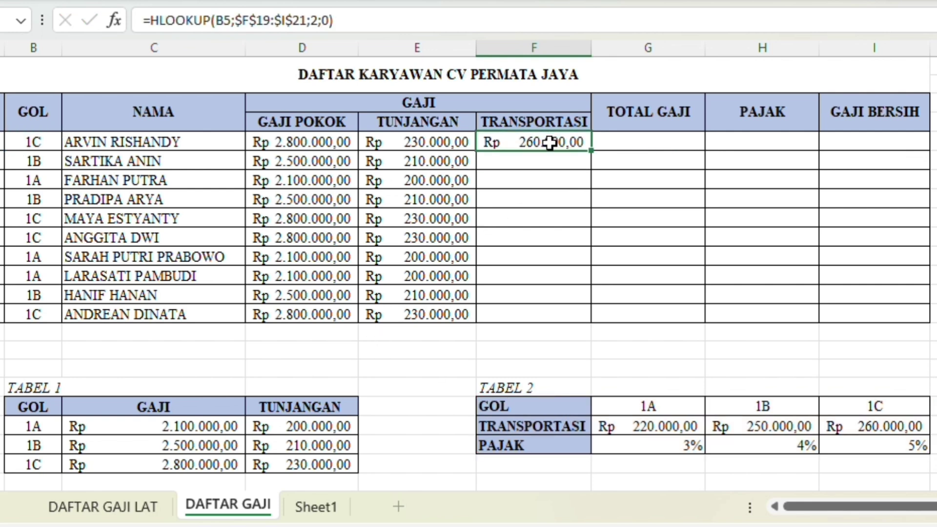
pyautogui.moveTo(590, 149); pyautogui.dragTo(579, 314)
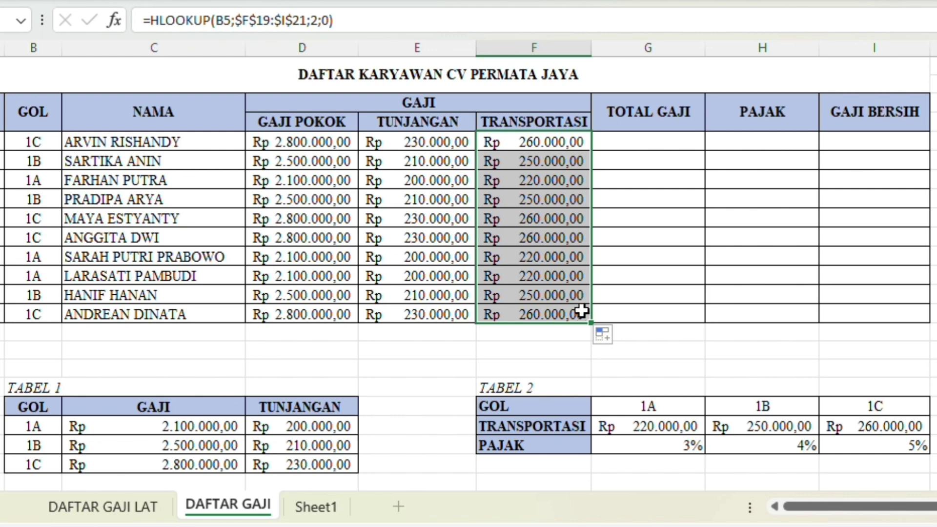
pyautogui.click(642, 232)
# Enter =SUM(D5:F5) in the first employee's TOTAL GAJI cell to add base salary, allowance and transport
pyautogui.doubleClick(605, 142)
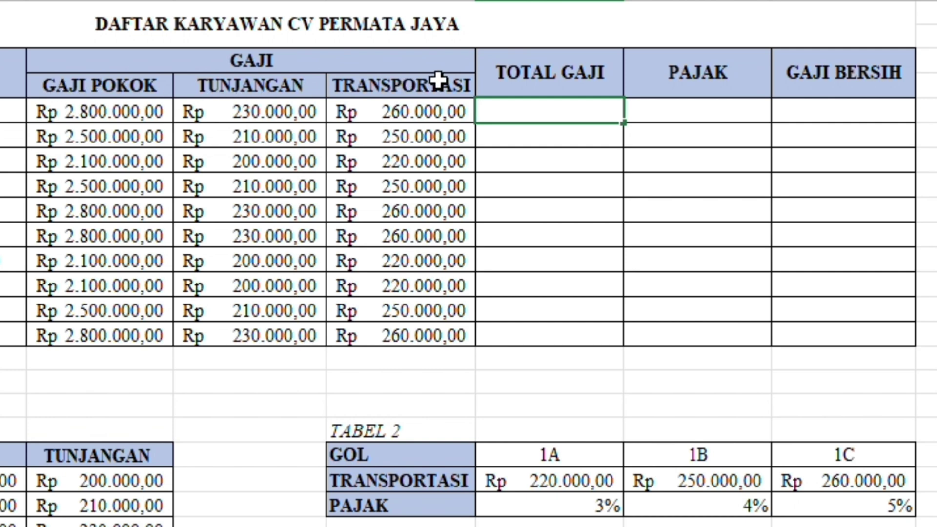
pyautogui.write('=SUM')
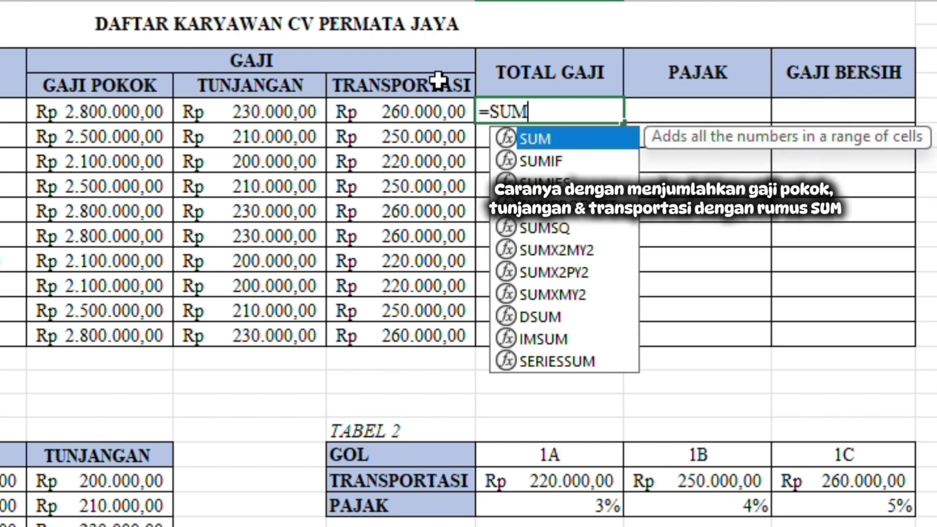
pyautogui.doubleClick(573, 134)
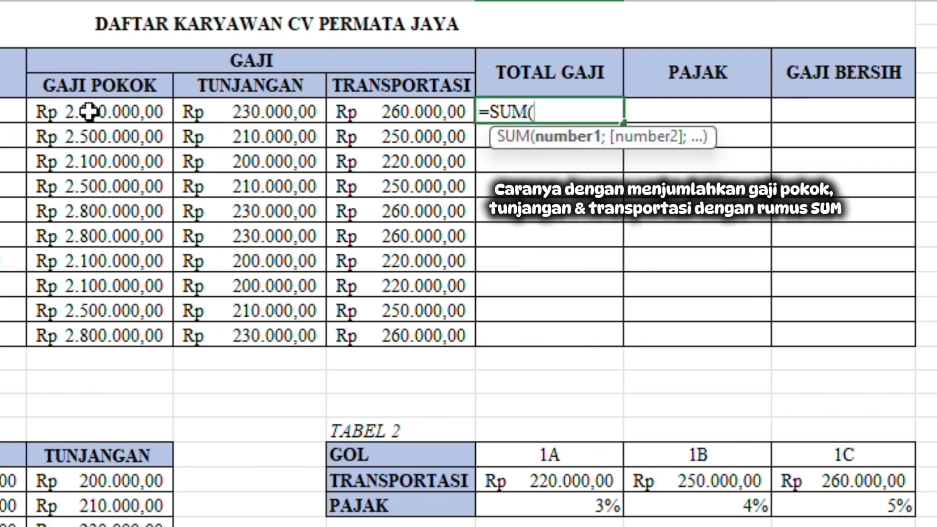
pyautogui.moveTo(88, 112); pyautogui.dragTo(357, 108)
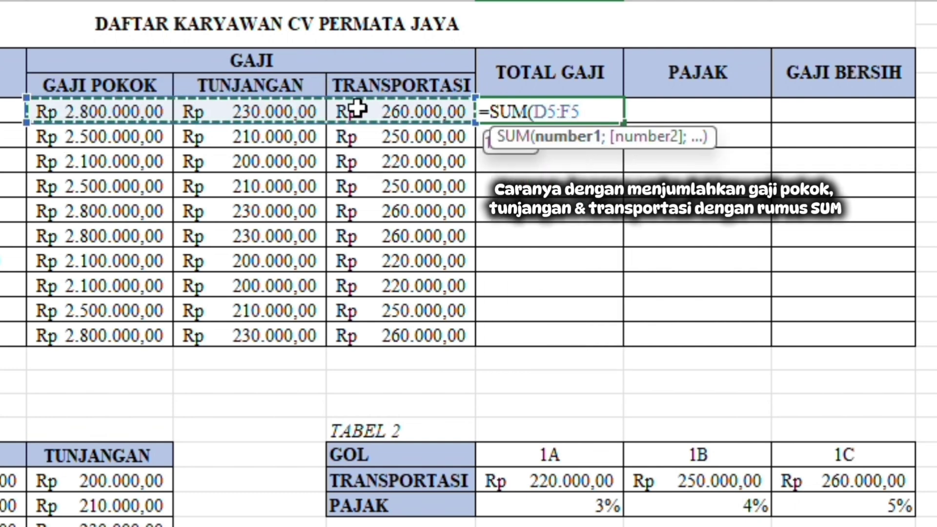
pyautogui.press('Return')
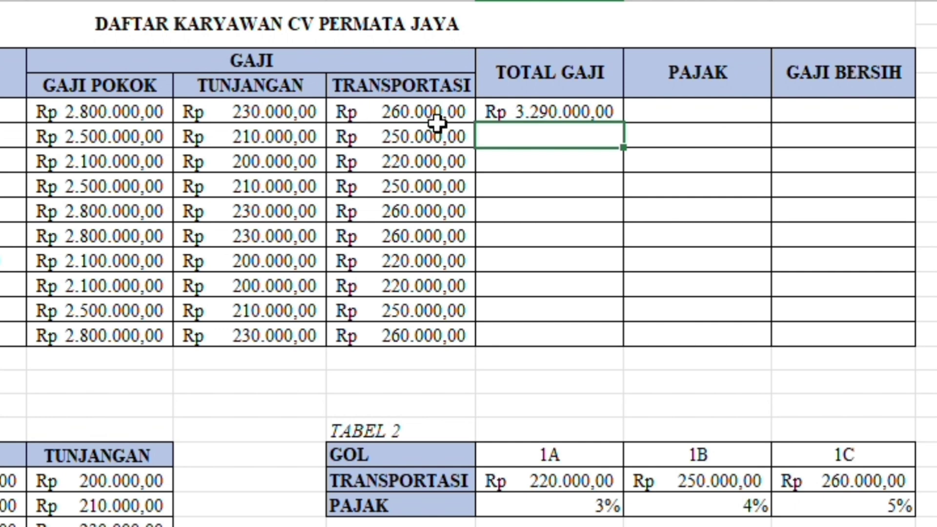
# Copy the first employee's TOTAL GAJI sum down the column through employee 10
pyautogui.click(602, 106)
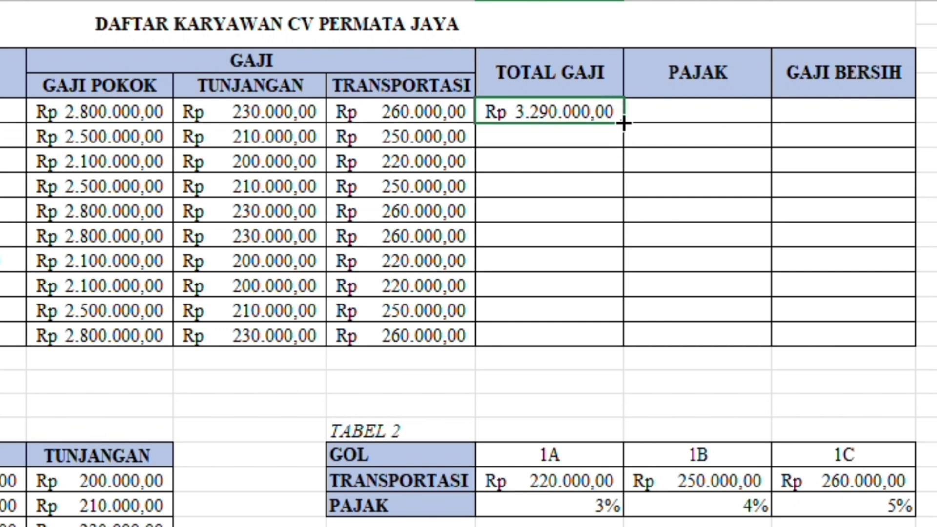
pyautogui.moveTo(624, 125); pyautogui.dragTo(621, 343)
pyautogui.click(926, 160)
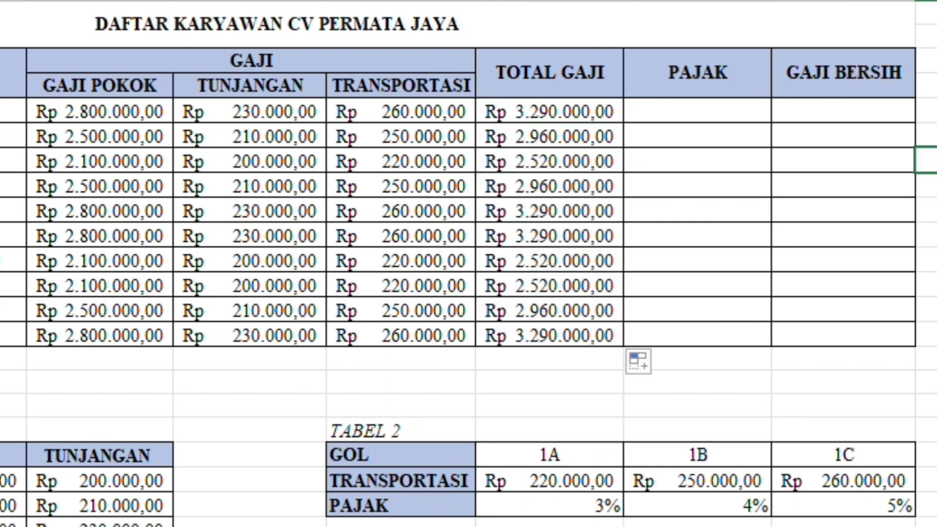
# Enter =HLOOKUP(B5;$F$19:$I$21;3;0) in the first employee's PAJAK cell to look up the tax rate from TABEL 2
pyautogui.click(698, 111)
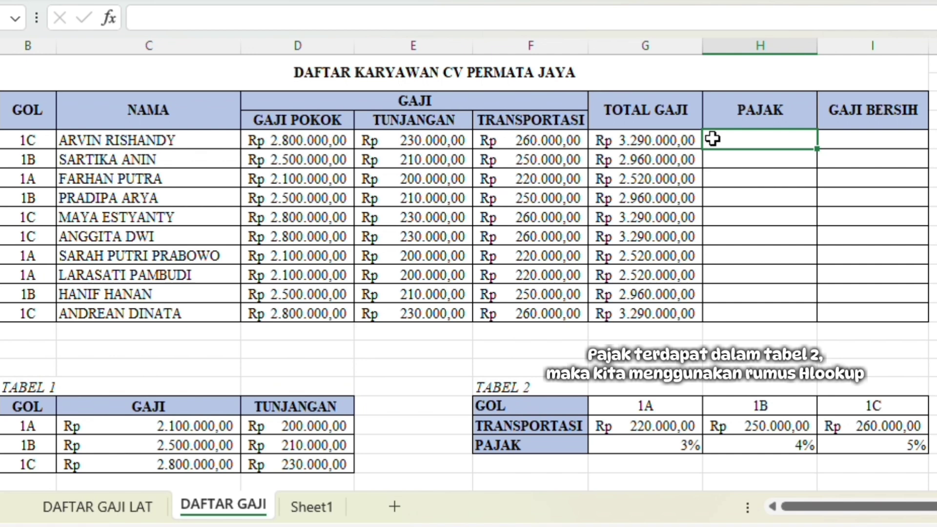
pyautogui.write('=HLOO')
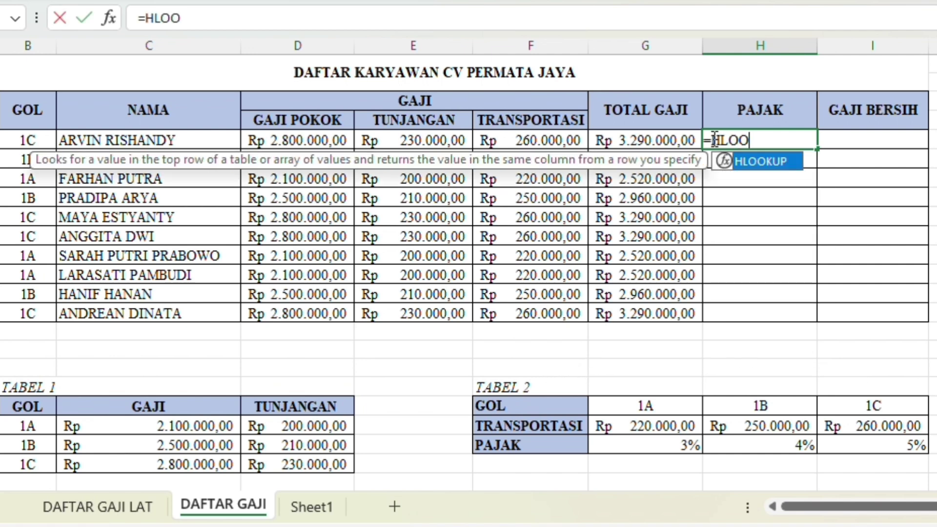
pyautogui.doubleClick(760, 165)
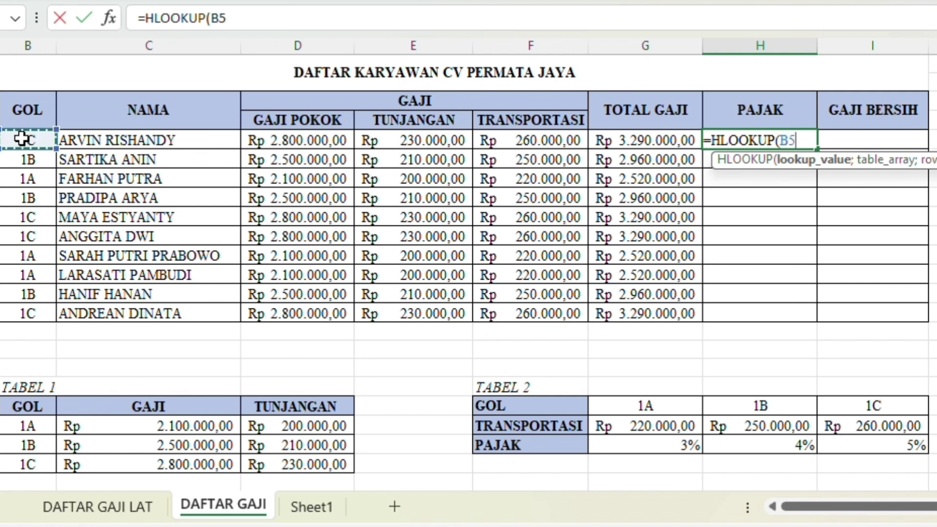
pyautogui.write(';')
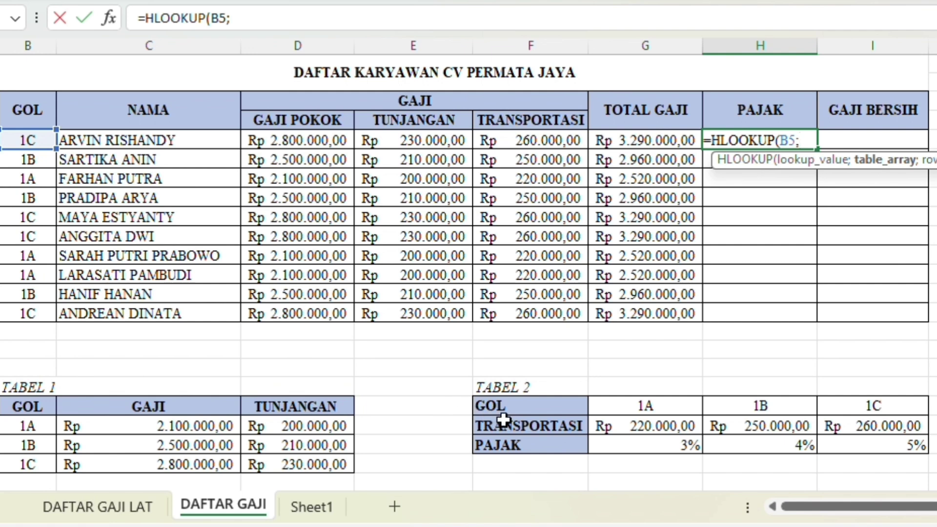
pyautogui.moveTo(491, 410); pyautogui.dragTo(848, 446)
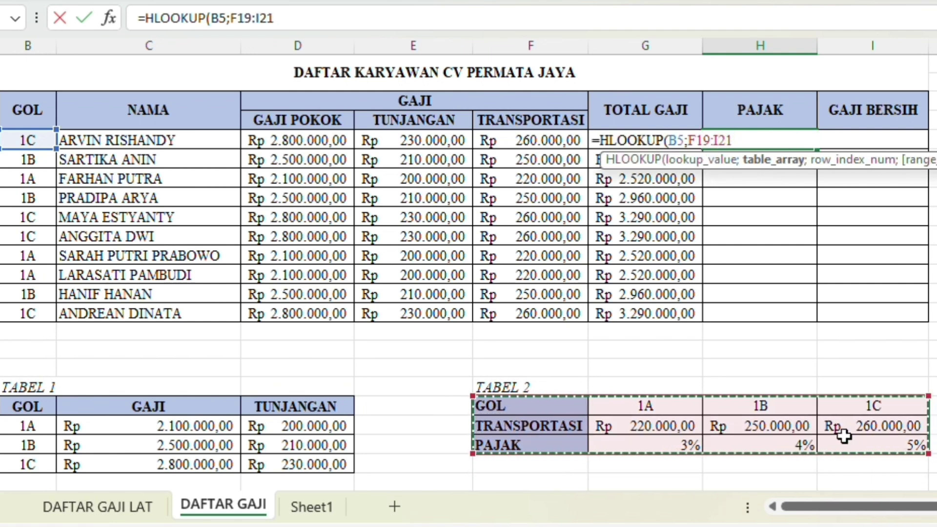
pyautogui.press('F4')
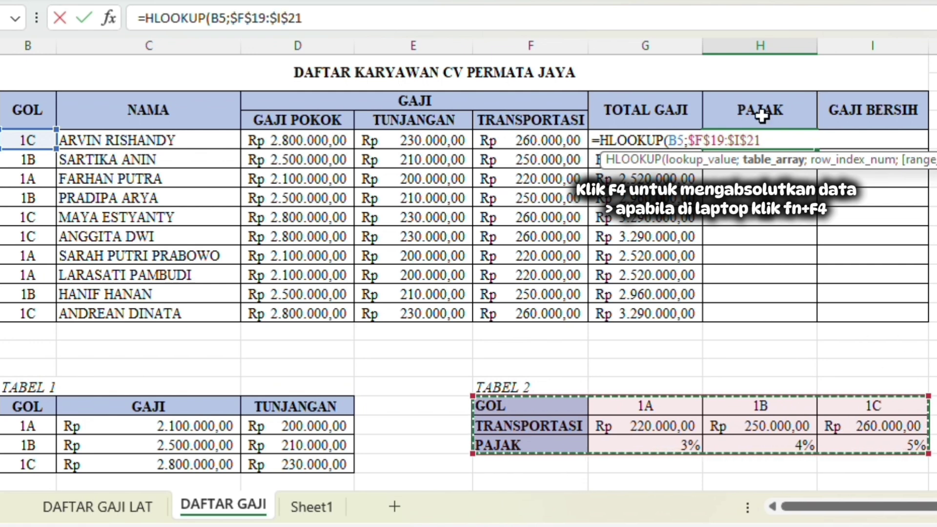
pyautogui.write(';')
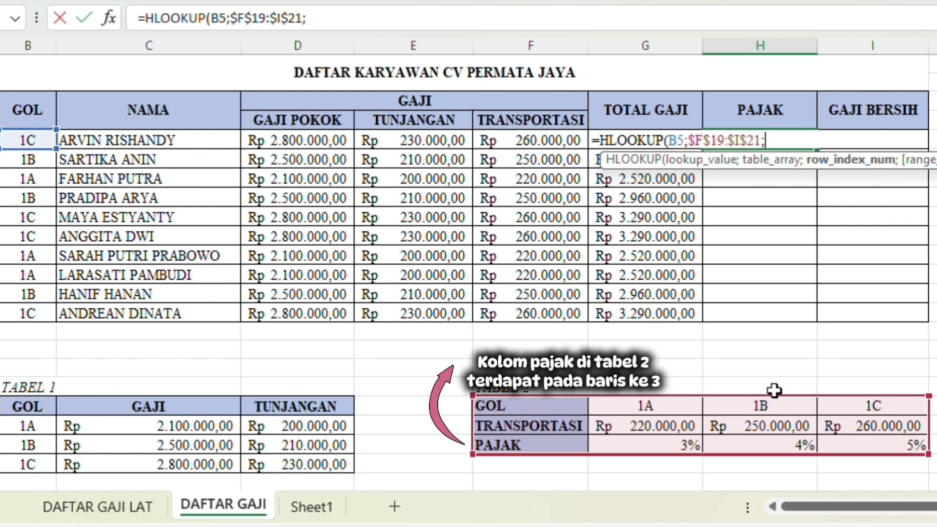
pyautogui.write('3')
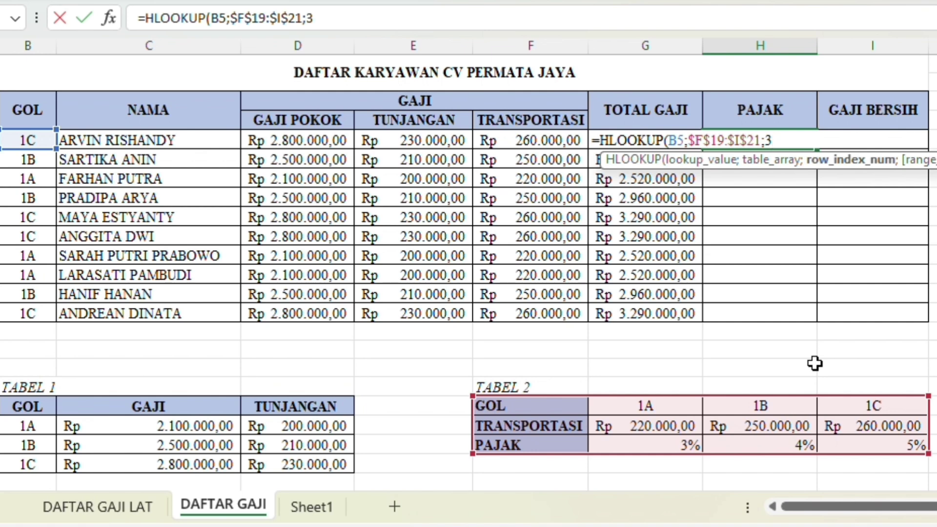
pyautogui.write(';')
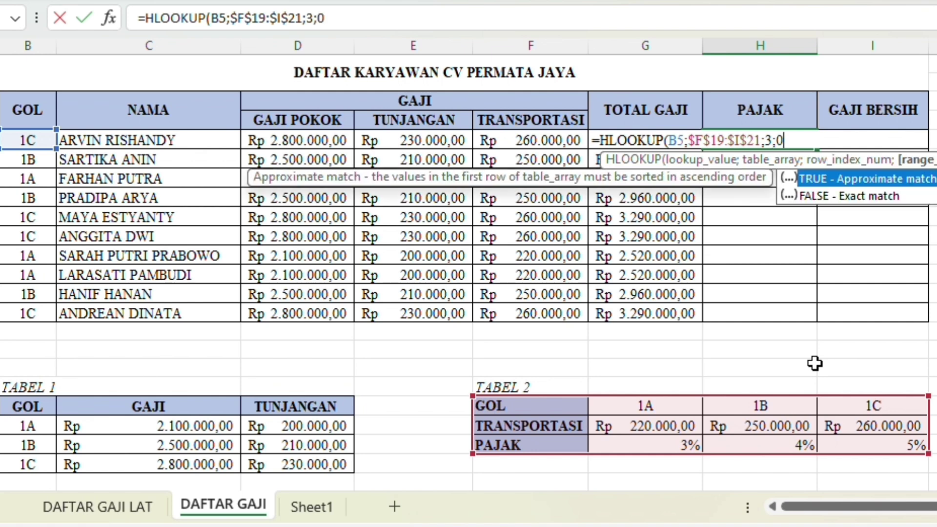
pyautogui.write('0)')
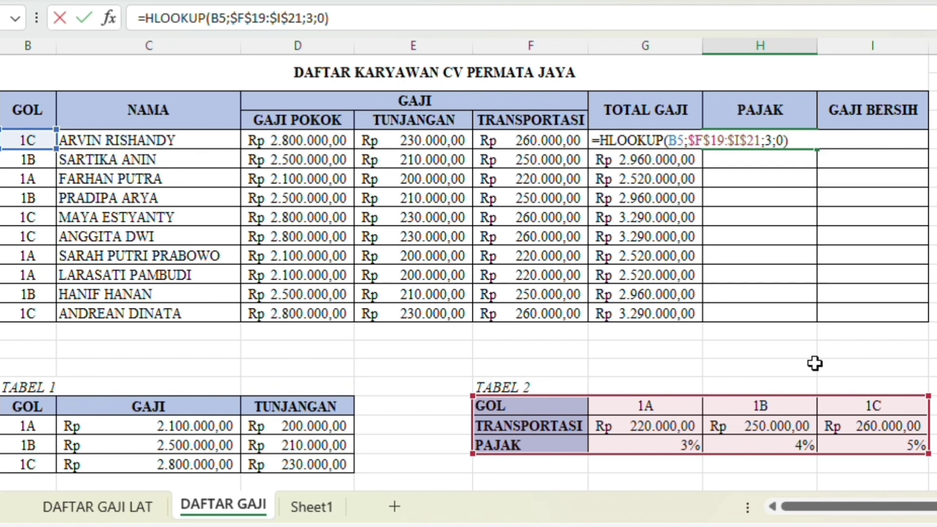
pyautogui.press('Return')
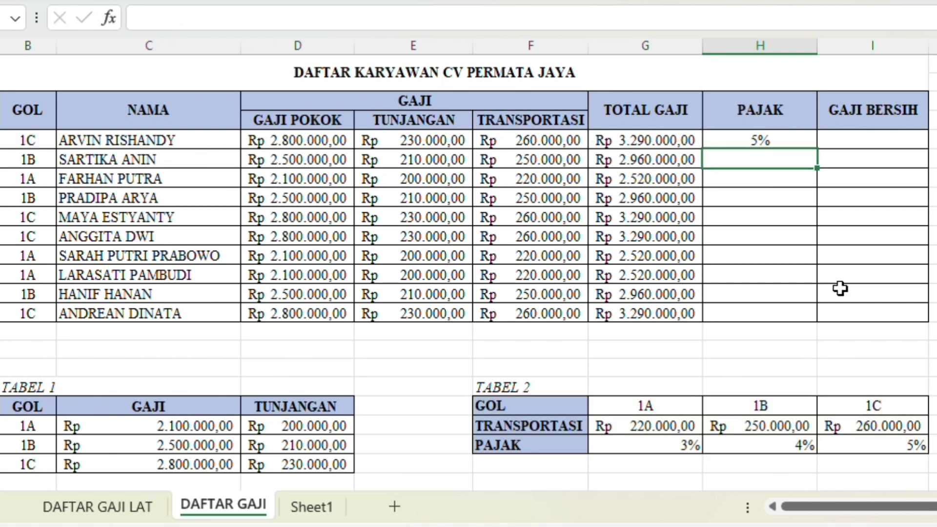
# Fill the PAJAK column through employee 10 with the first employee's tax rate formula
pyautogui.click(774, 143)
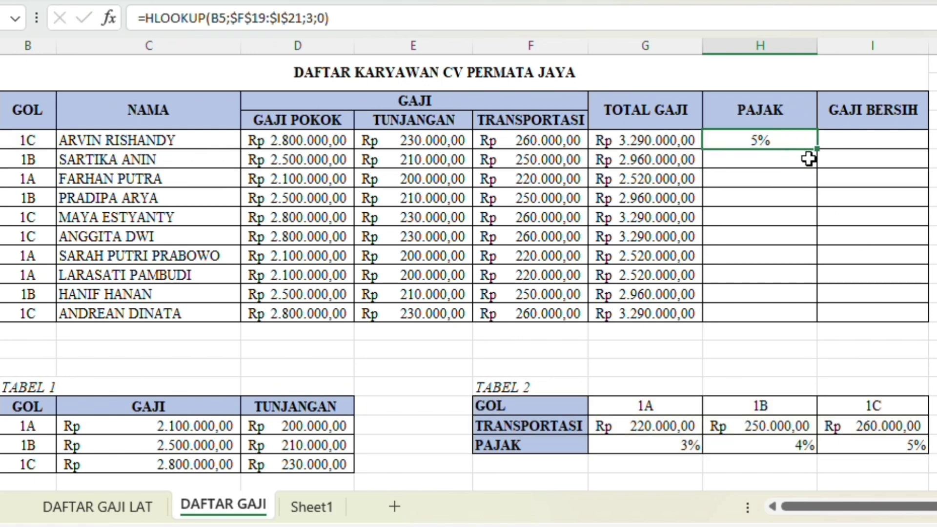
pyautogui.moveTo(819, 148); pyautogui.dragTo(792, 318)
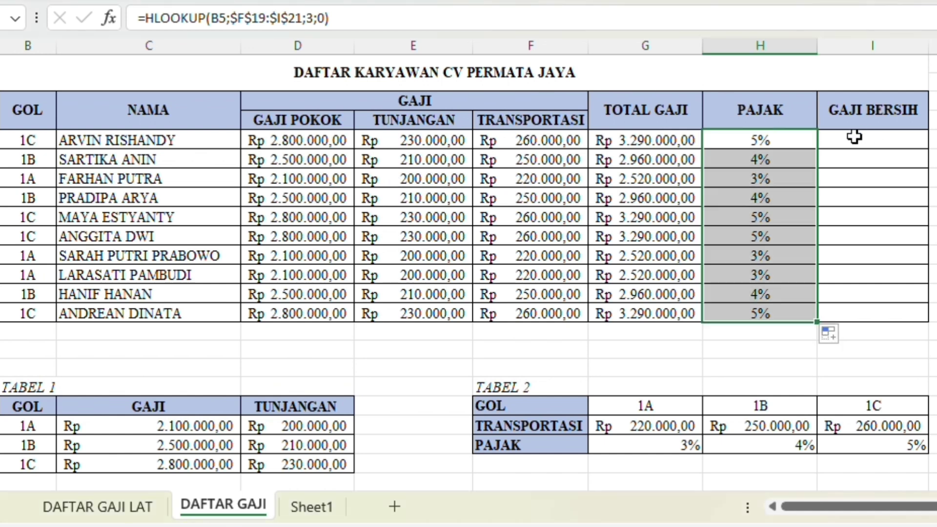
# Enter =G5-(G5*H5) in the first employee's GAJI BERSIH cell to subtract the tax from the total salary
pyautogui.click(872, 140)
pyautogui.write('=')
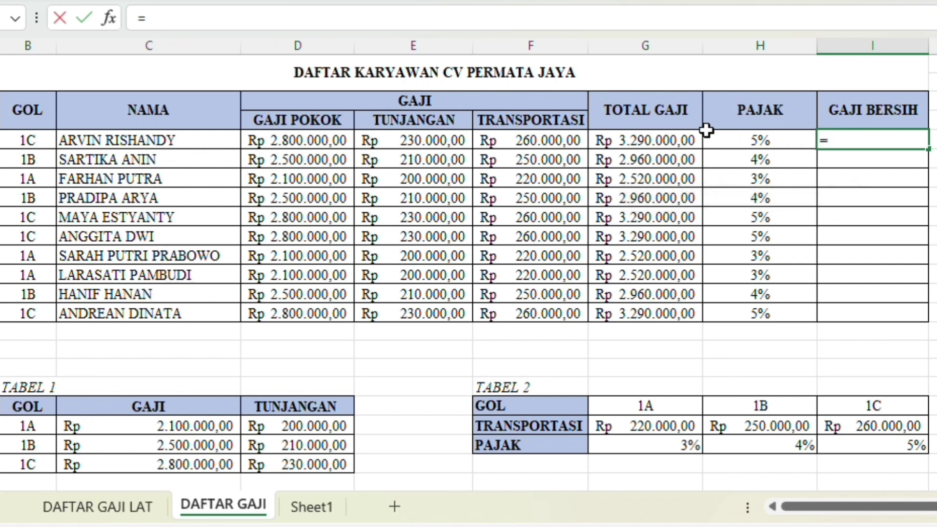
pyautogui.click(661, 145)
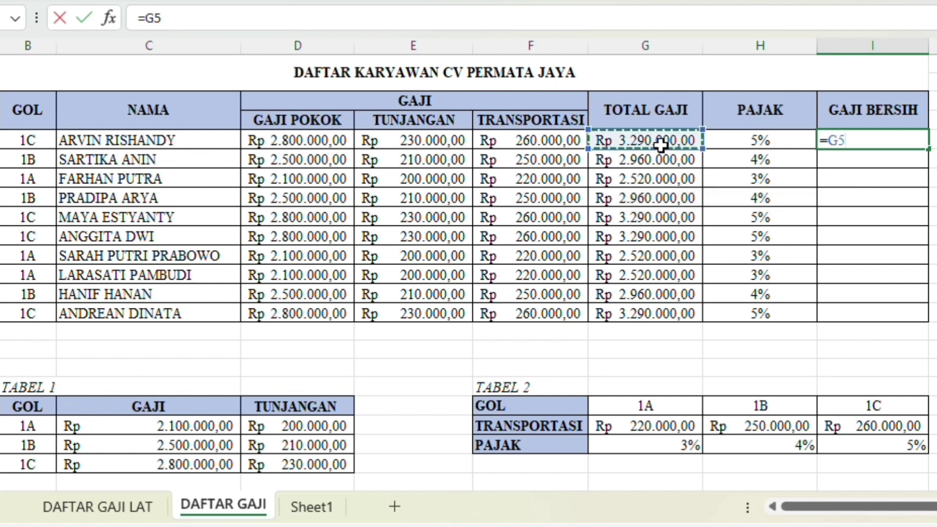
pyautogui.write('-(')
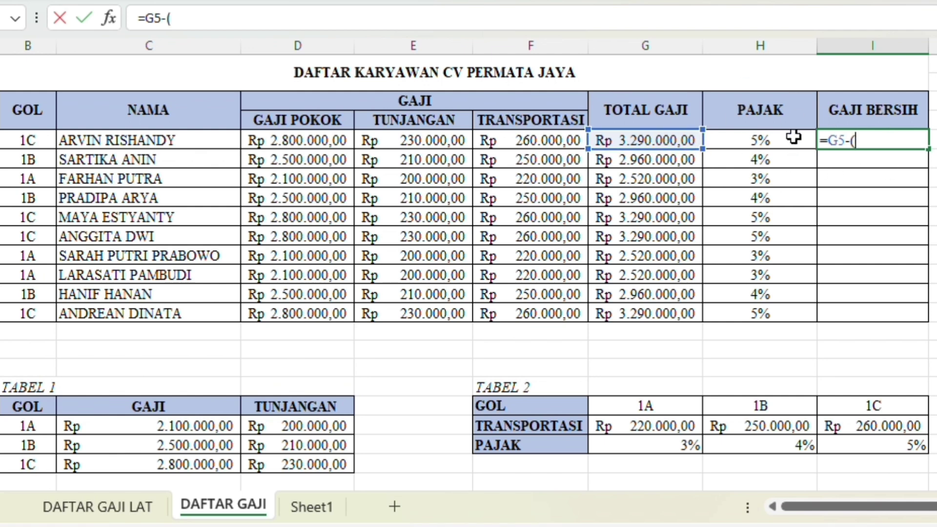
pyautogui.click(625, 138)
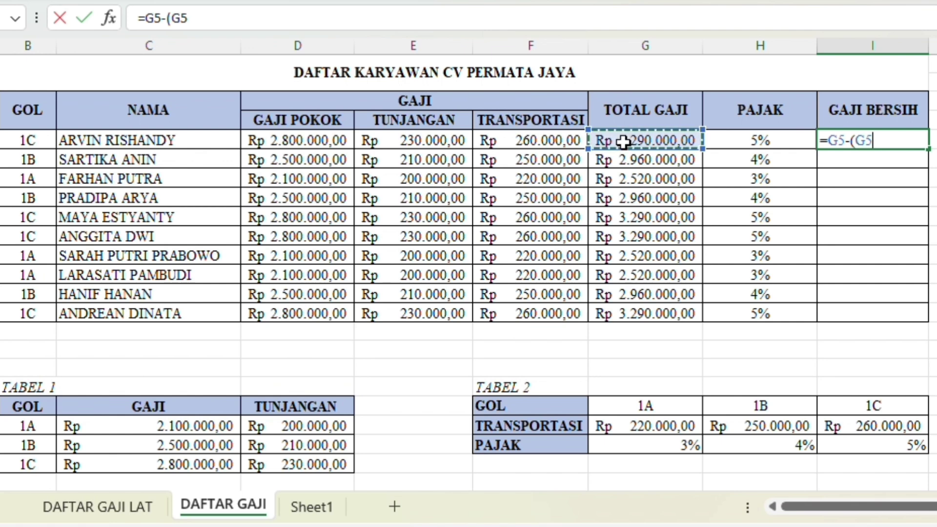
pyautogui.write('*')
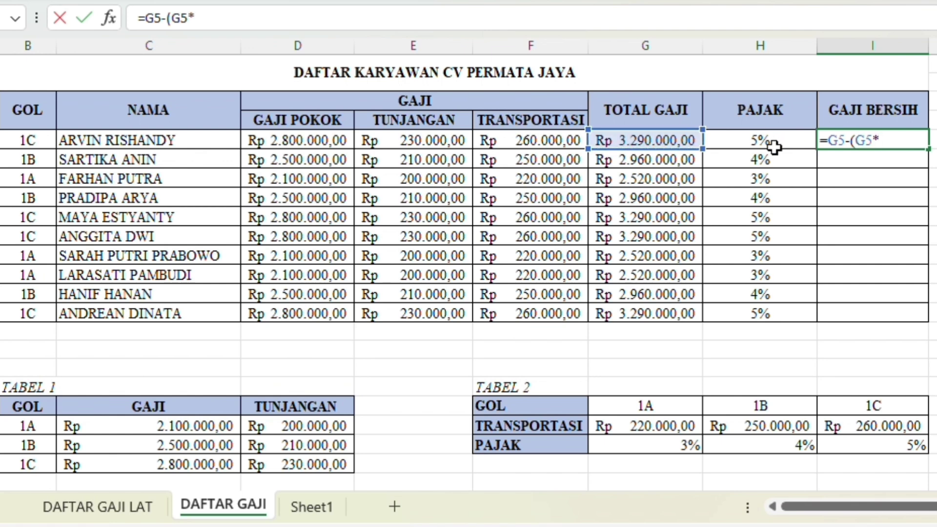
pyautogui.click(774, 147)
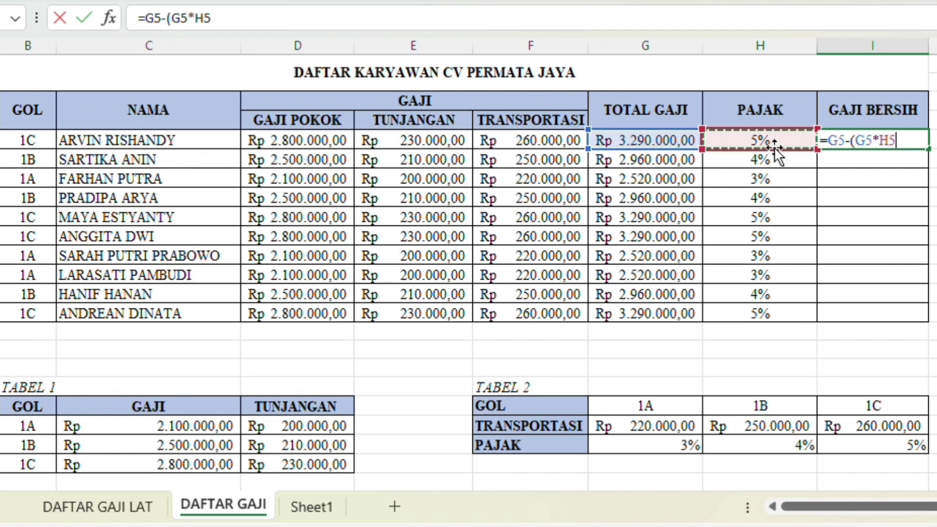
pyautogui.write(')')
pyautogui.press('Return')
# Fill the GAJI BERSIH column through employee 10 with the first employee's net salary formula
pyautogui.click(901, 139)
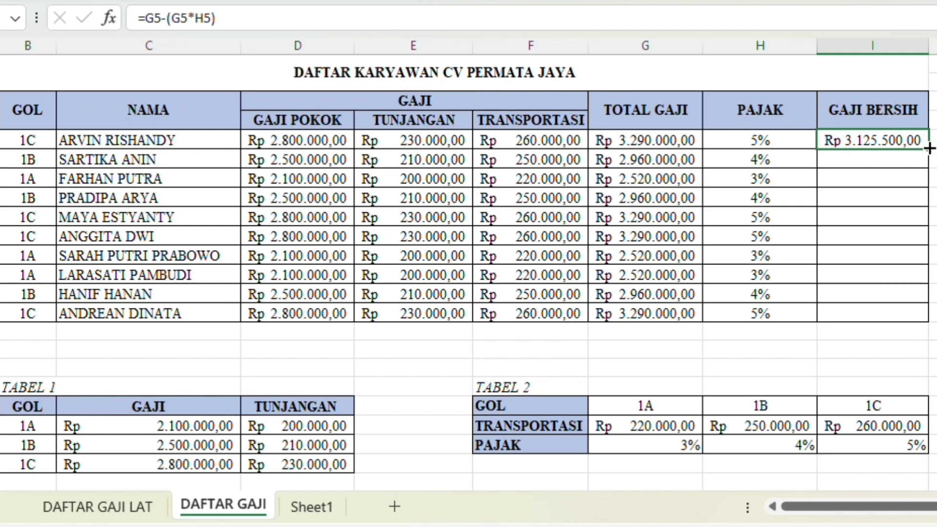
pyautogui.moveTo(929, 148); pyautogui.dragTo(904, 320)
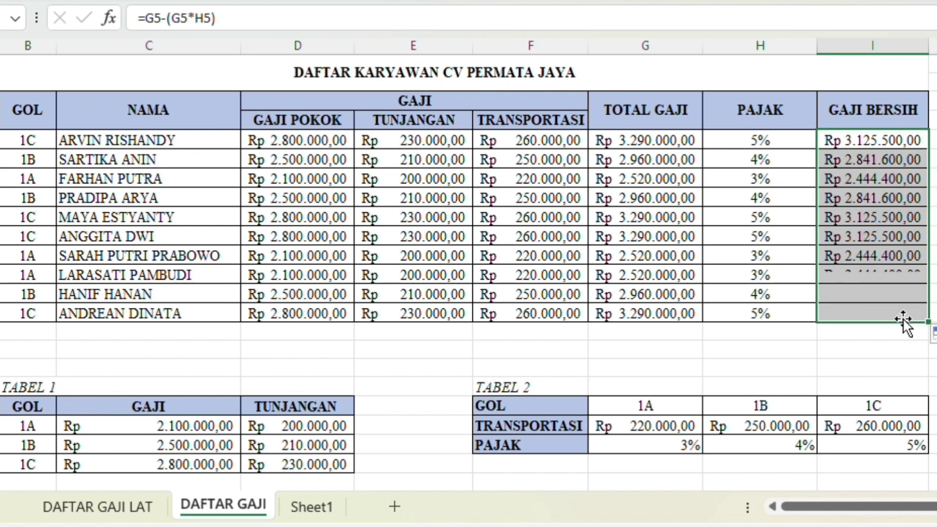
pyautogui.click(843, 254)
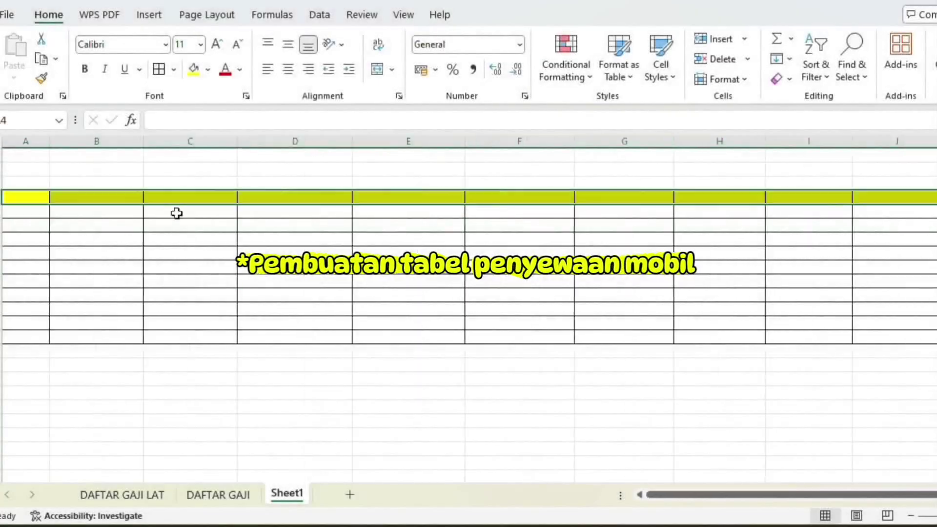
# Fill Sheet1's yellow header row with No., Peminjam, Jenis Mobil, Tanggal Peminjaman, Tanggal Pengembalian, Lama Pinjam, Biaya, Keterlambatan, Denda and Jumlah Biaya
pyautogui.write('No.\tPeminjam\tJenis Mobil\tTanggal Peminjaman\tTanggal Pengembalian\tLama')
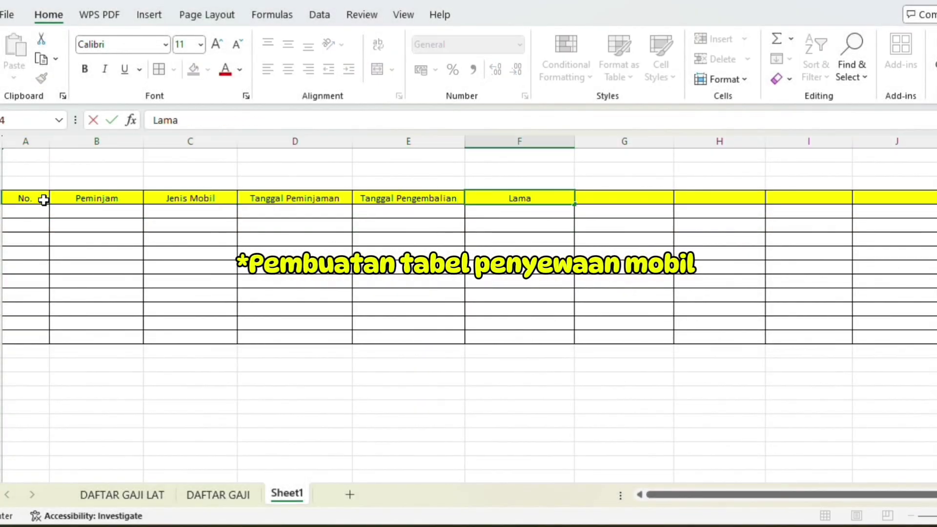
pyautogui.write(' Pinjam\tBiaya\tKeterlambatan\tDenda\tJumlah Biaya')
# Number the table rows 1 to 10 and enter the ten borrowers' first names in the Peminjam column
pyautogui.click(35, 212)
pyautogui.write('1')
pyautogui.moveTo(49, 218); pyautogui.dragTo(49, 342)
pyautogui.click(72, 211)
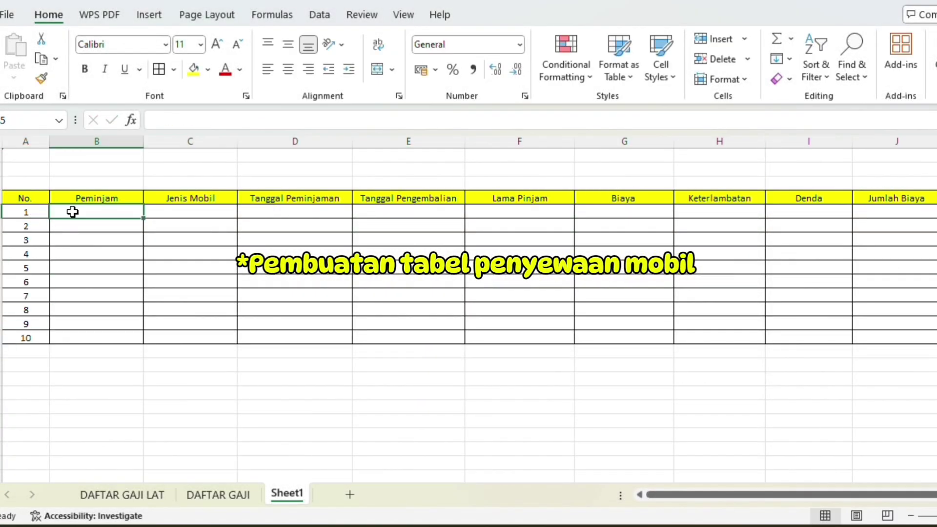
pyautogui.write('Surya Faira Dea Nur Azizah Viona Tiko Dini Kartika Insan')
# Rename the Jenis Mobil header as Nama Mobil and list Avanza, Terios, Xenia, Jeep, Alphard, Alphard, Terios, Avanza, Jeep and Jeep below it
pyautogui.click(176, 212)
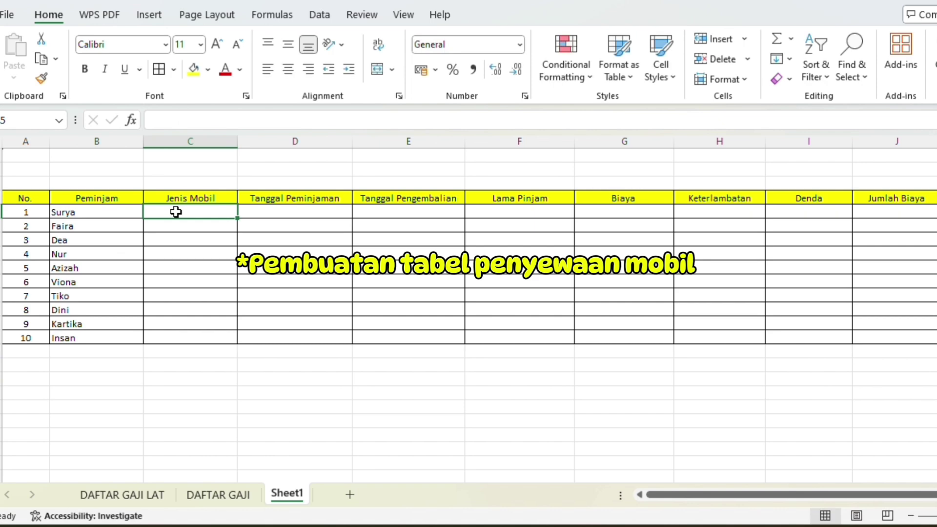
pyautogui.press('Up')
pyautogui.write('Nama Mobil Avanza Terios Xenia Jeep ')
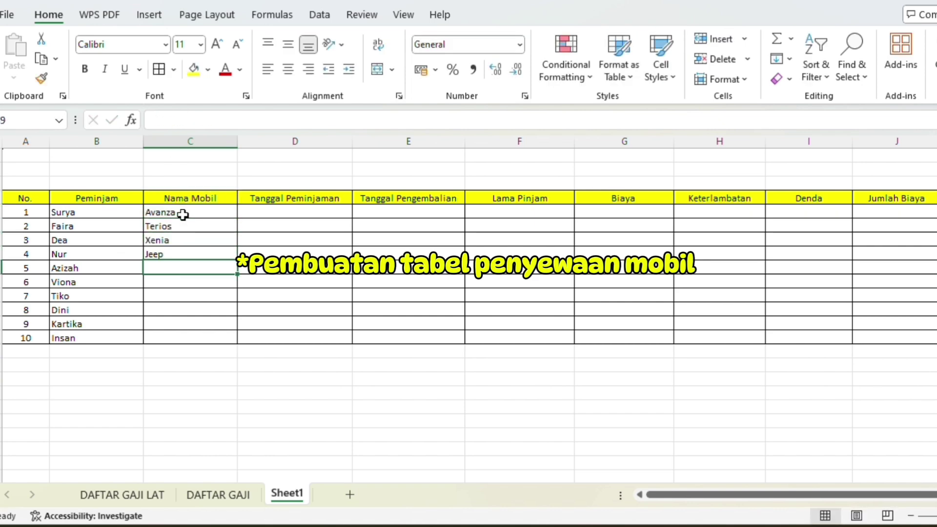
pyautogui.write('Alphard Alphard Terios Avanza Jeep Jeep')
# Shade the two header cells of the car price table below the rental table yellow
pyautogui.scroll(-1, 181, 391)
pyautogui.moveTo(97, 351); pyautogui.dragTo(190, 351)
pyautogui.click(194, 69)
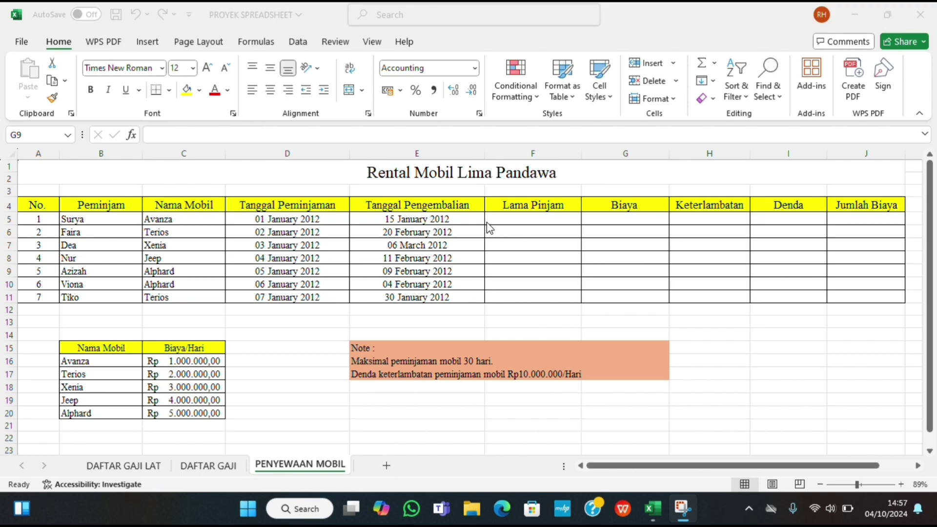
# Enter =DAYS(E5;D5) in the first rental's Lama Pinjam cell to count the days between borrowing and return
pyautogui.click(516, 218)
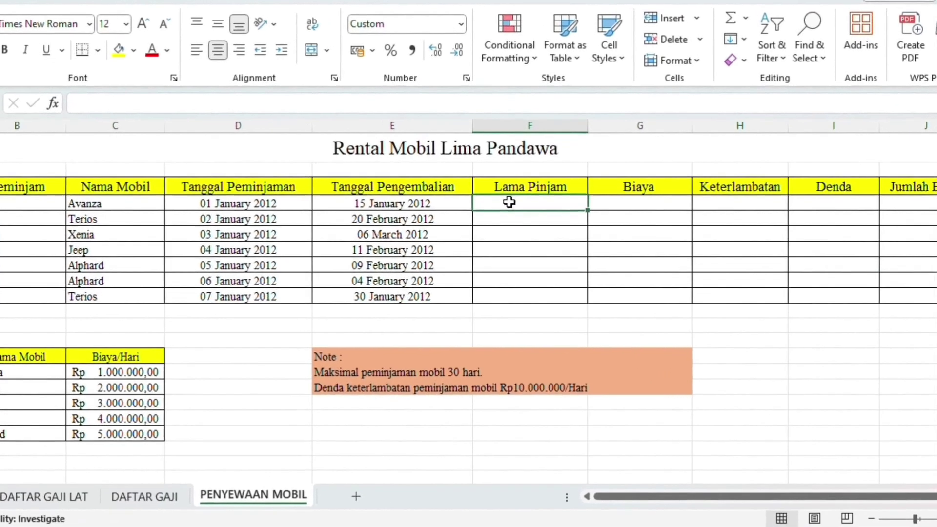
pyautogui.write('=day')
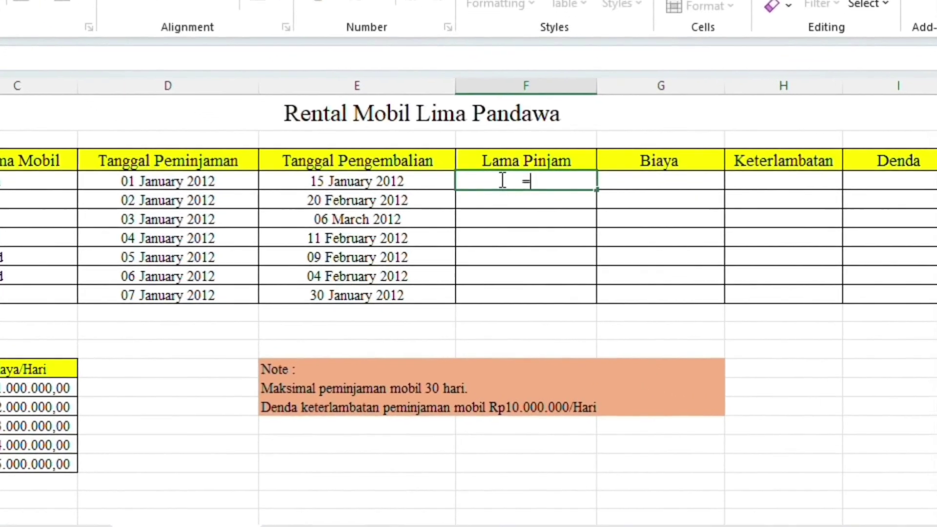
pyautogui.write('s')
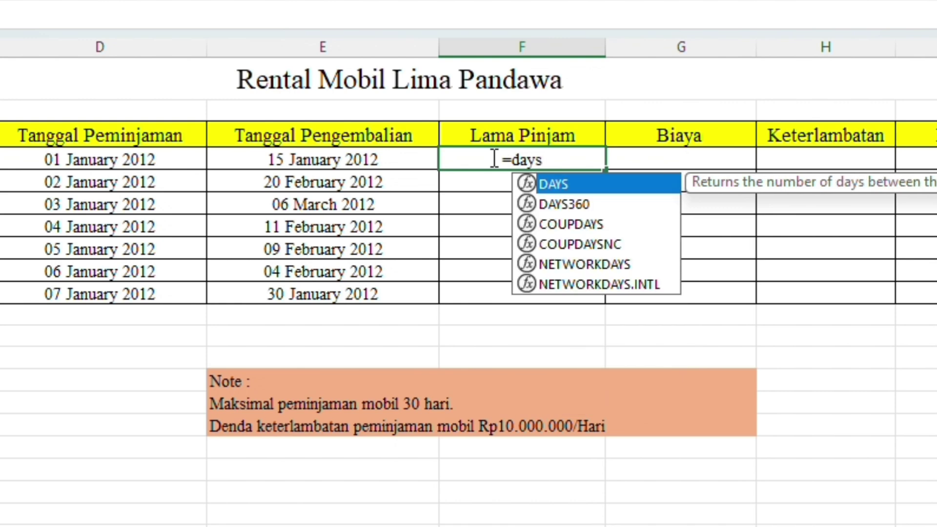
pyautogui.doubleClick(558, 182)
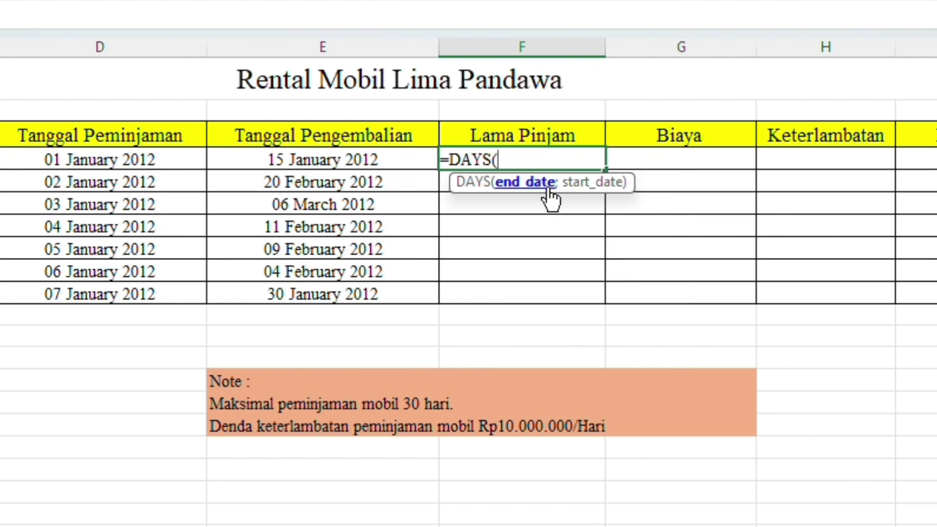
pyautogui.click(290, 160)
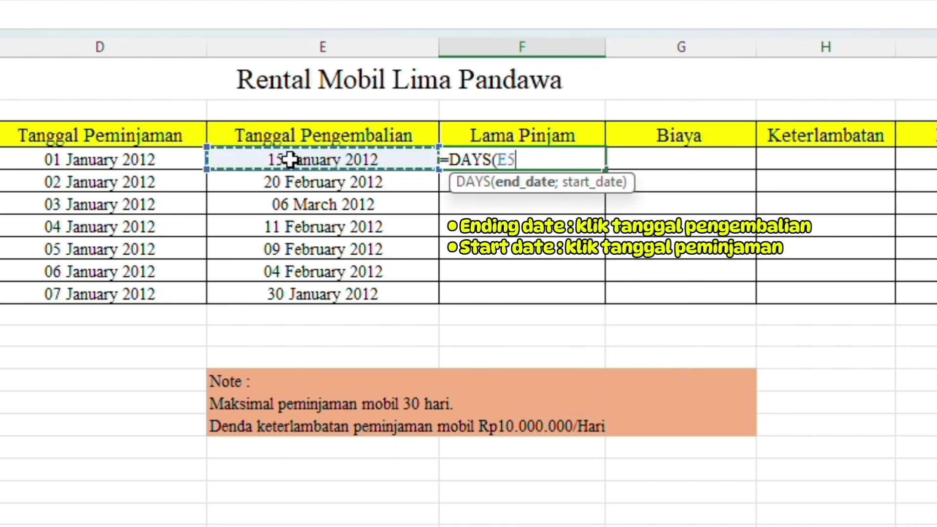
pyautogui.write(';')
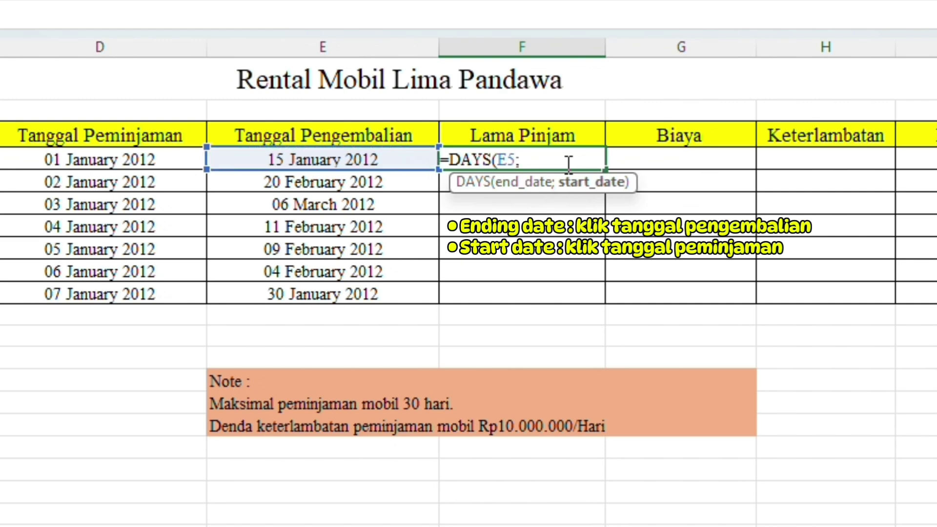
pyautogui.click(139, 155)
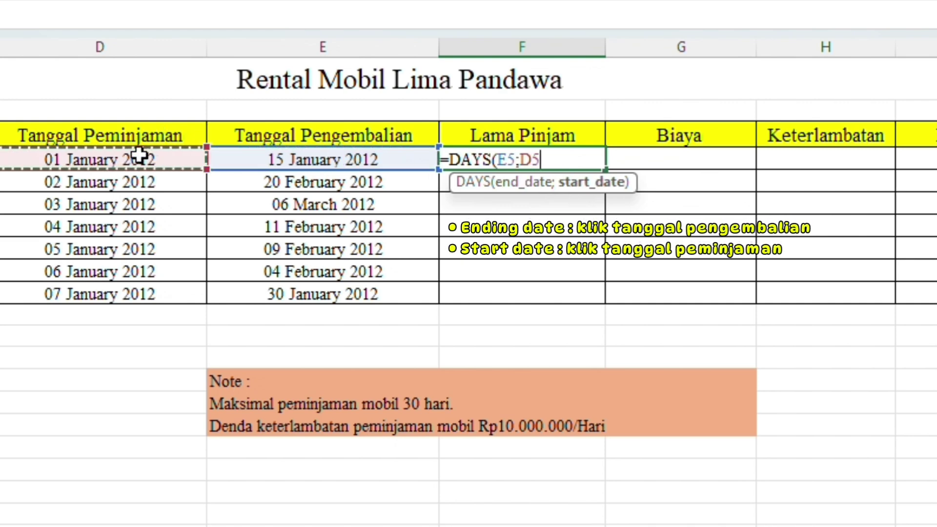
pyautogui.write(')')
pyautogui.press('Return')
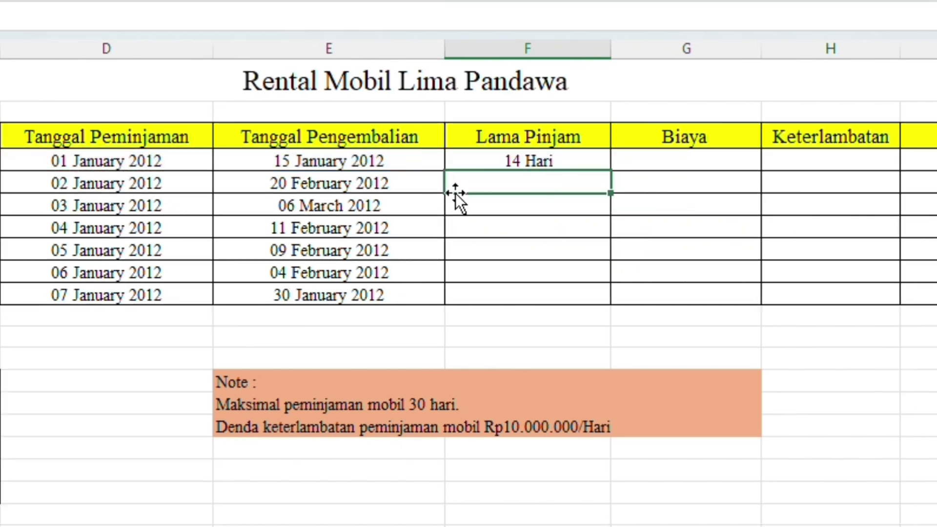
# Fill the Lama Pinjam column through rental 7 with the first rental's DAYS formula
pyautogui.click(605, 161)
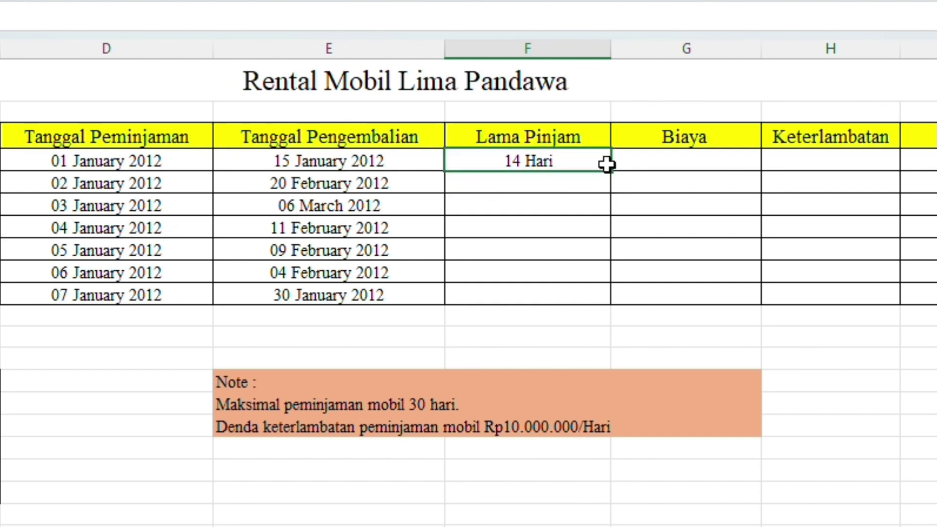
pyautogui.moveTo(609, 167); pyautogui.dragTo(610, 302)
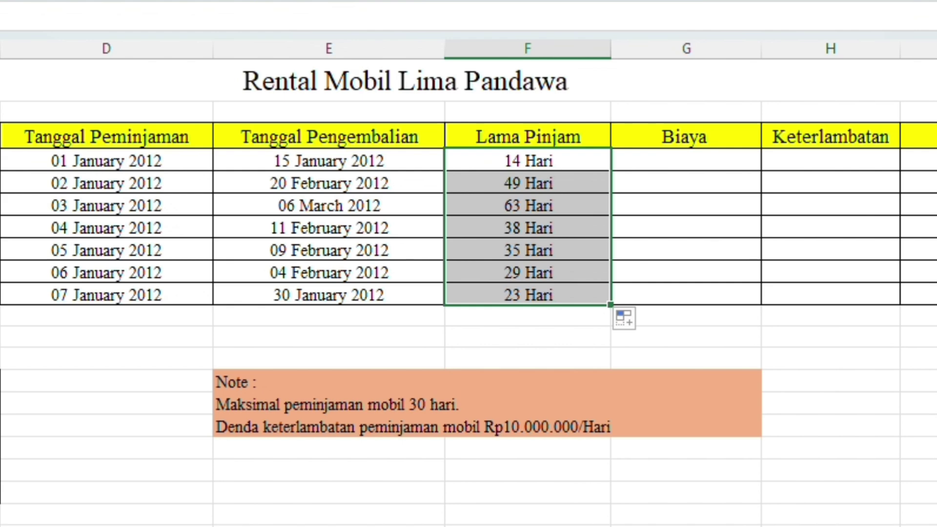
pyautogui.click(625, 140)
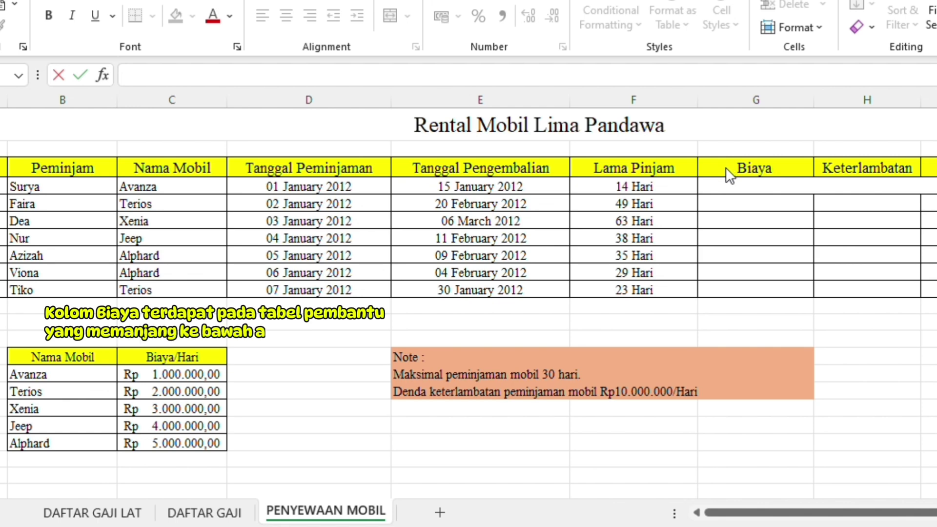
# Enter =VLOOKUP(C5;$B$15:$C$20;2;FALSE)*F5 in the first rental's Biaya cell to multiply the car's daily price by the loan days
pyautogui.click(723, 183)
pyautogui.write('=VLOO')
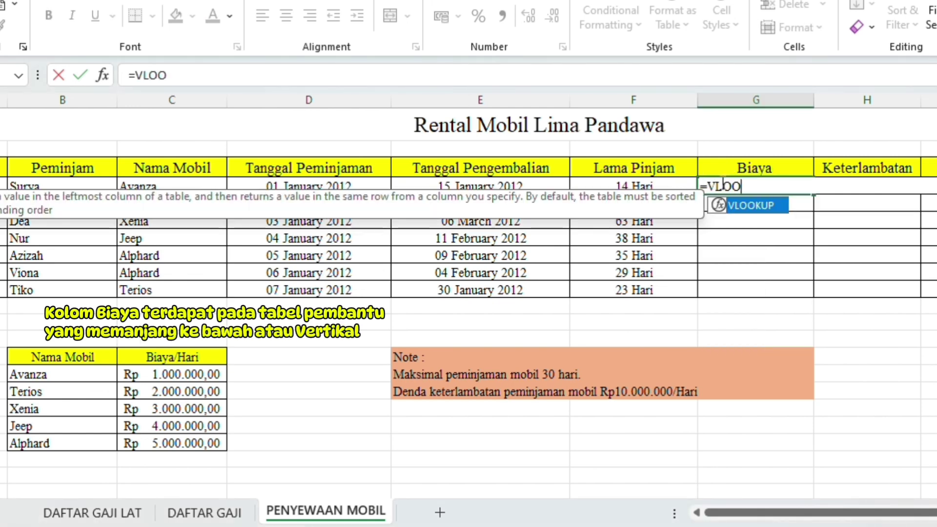
pyautogui.doubleClick(756, 210)
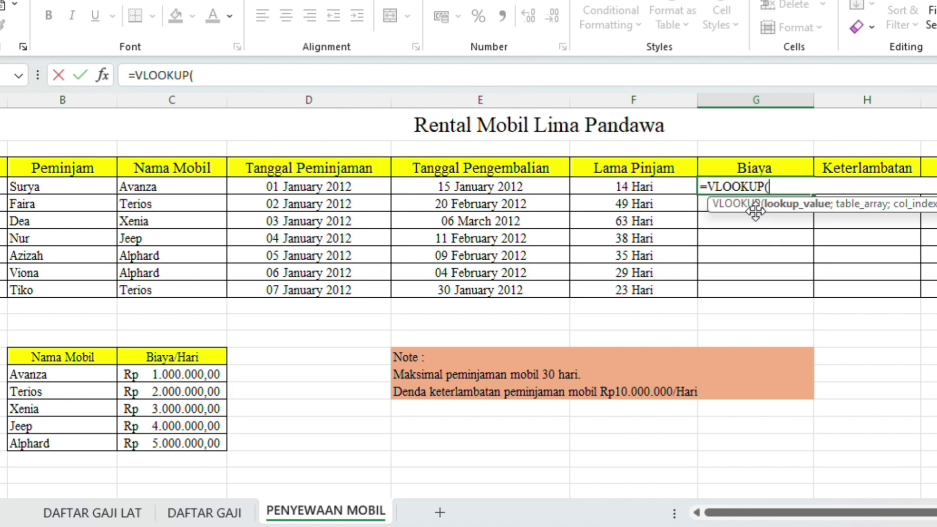
pyautogui.click(141, 189)
pyautogui.write(';')
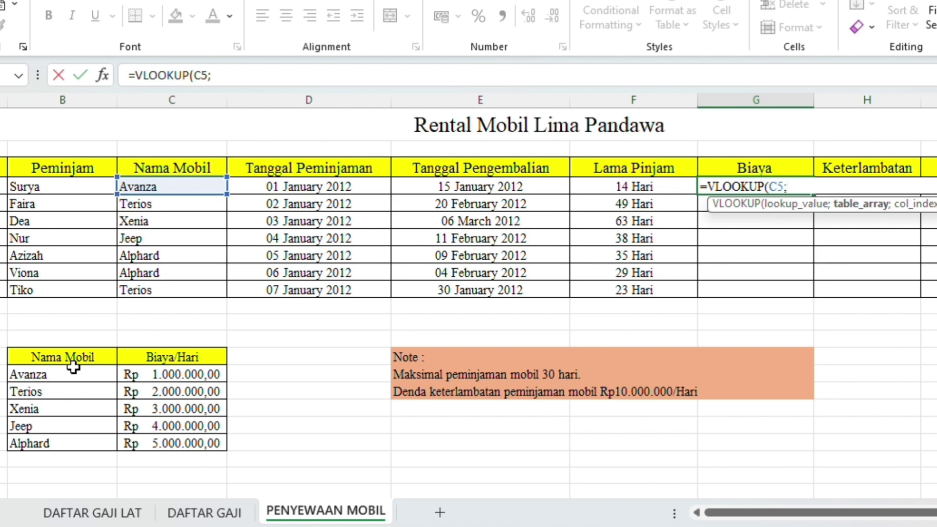
pyautogui.moveTo(54, 358); pyautogui.dragTo(205, 441)
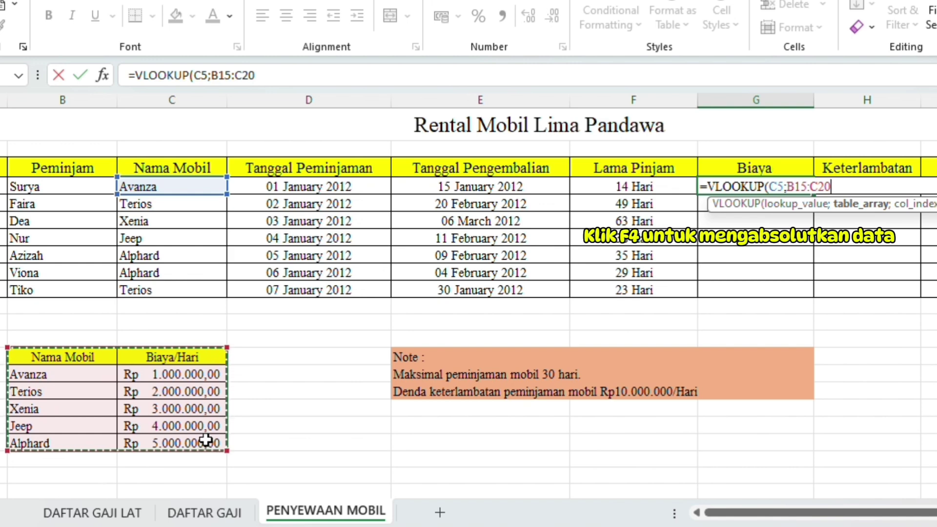
pyautogui.press('F4')
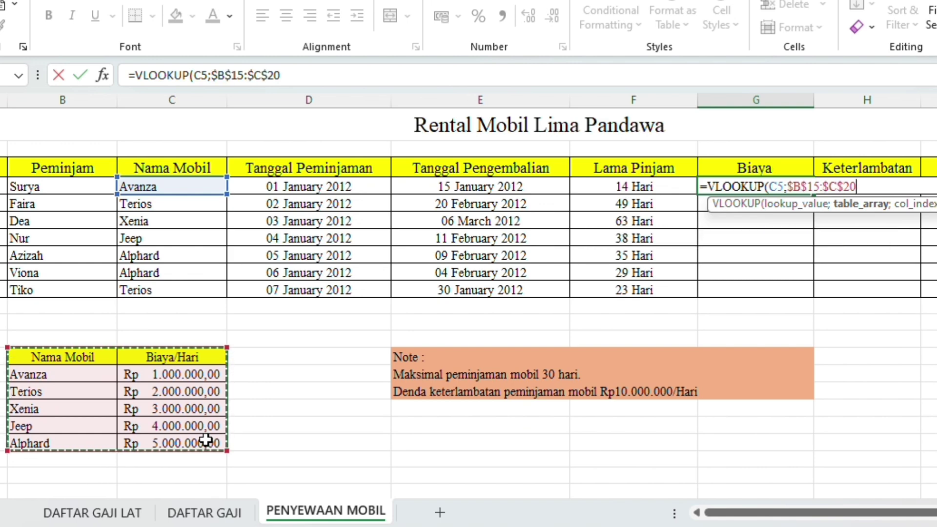
pyautogui.write(';')
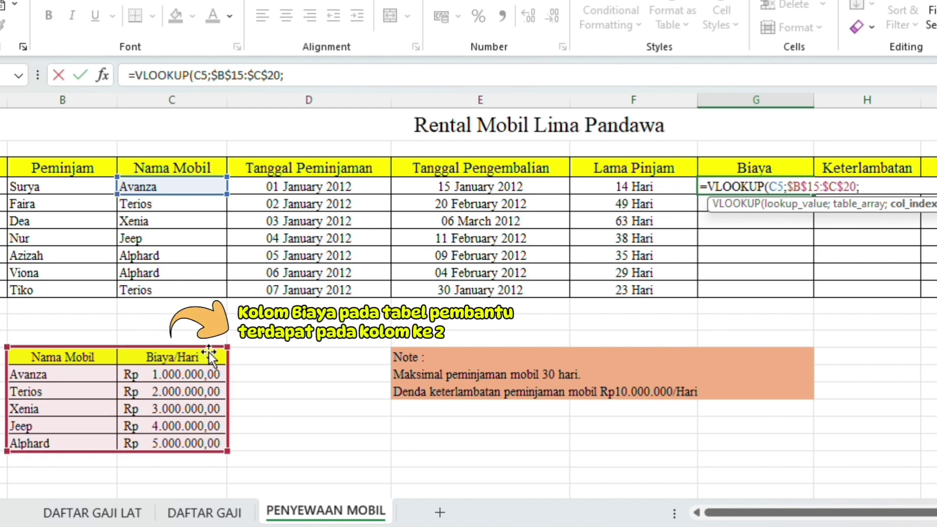
pyautogui.write('2;')
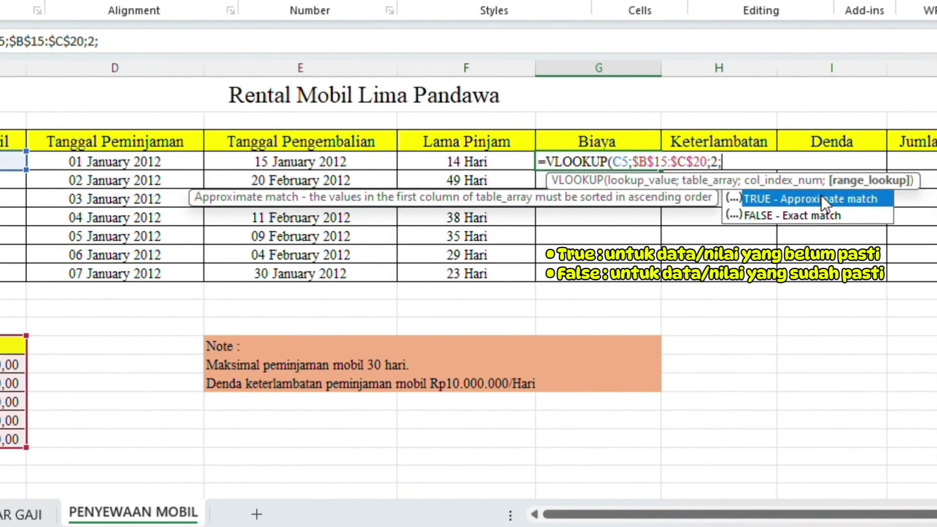
pyautogui.doubleClick(782, 214)
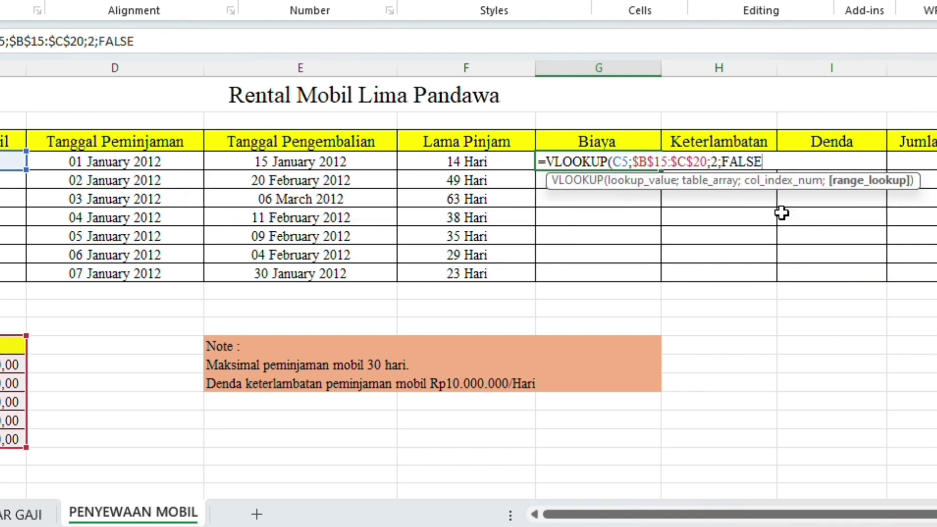
pyautogui.write(')*')
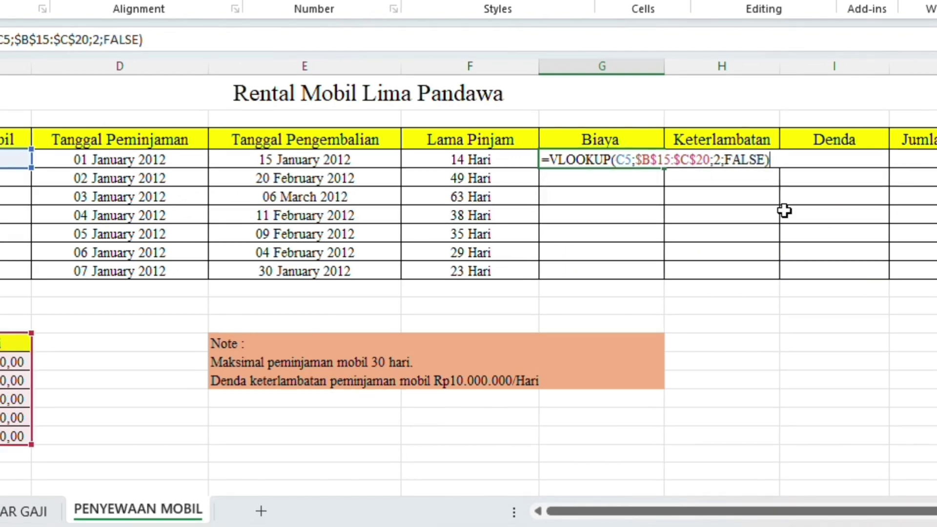
pyautogui.click(466, 161)
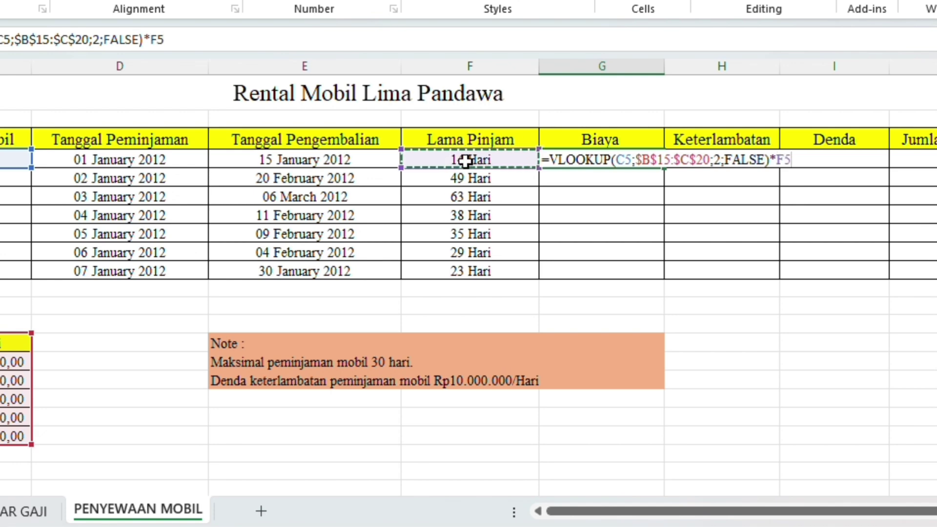
pyautogui.press('Return')
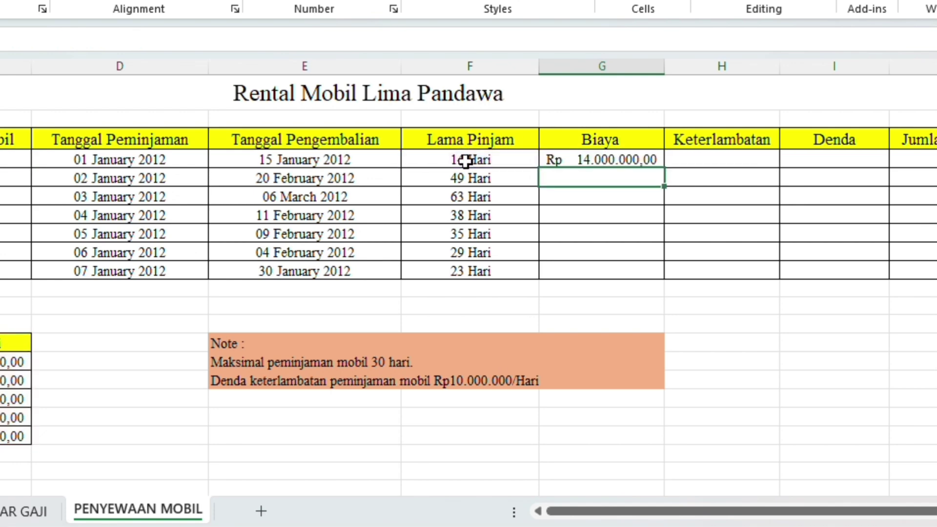
# Fill the Biaya column through rental 7 with the first rental's VLOOKUP formula
pyautogui.click(625, 160)
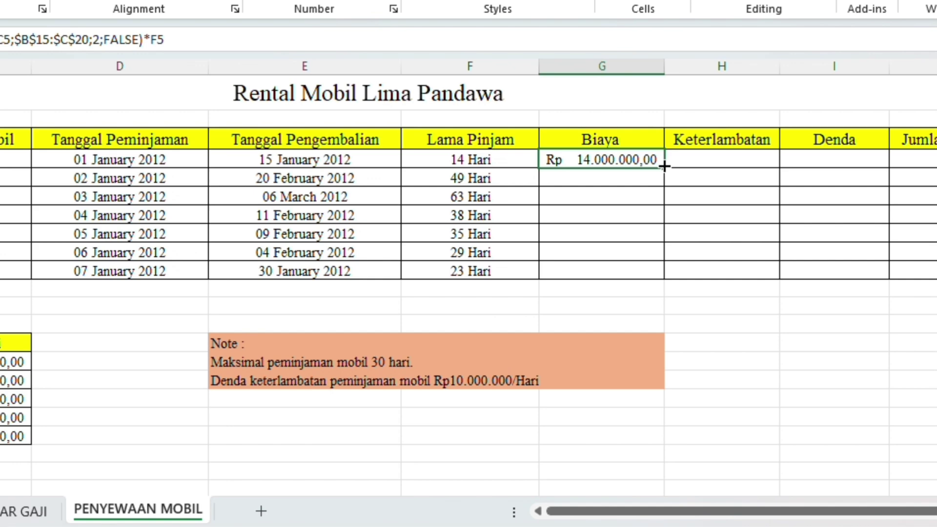
pyautogui.moveTo(665, 166); pyautogui.dragTo(667, 277)
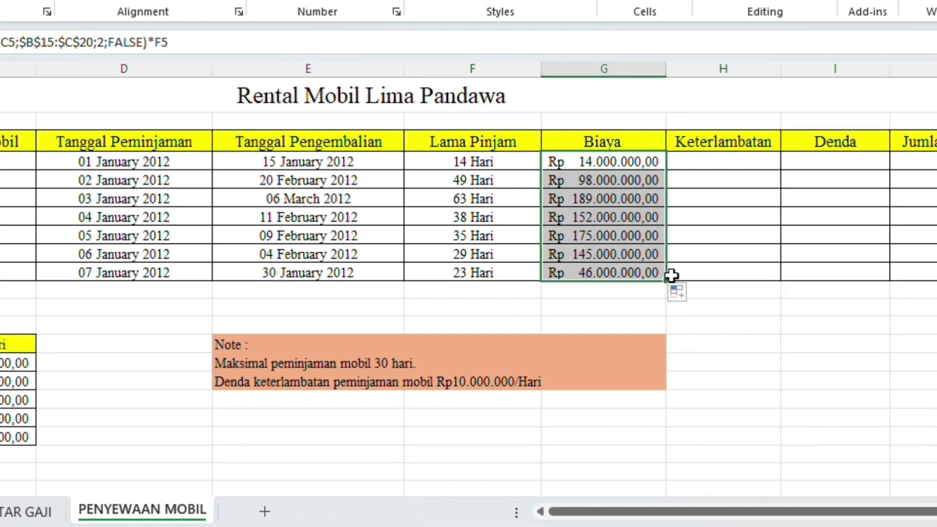
pyautogui.click(723, 161)
pyautogui.write('=')
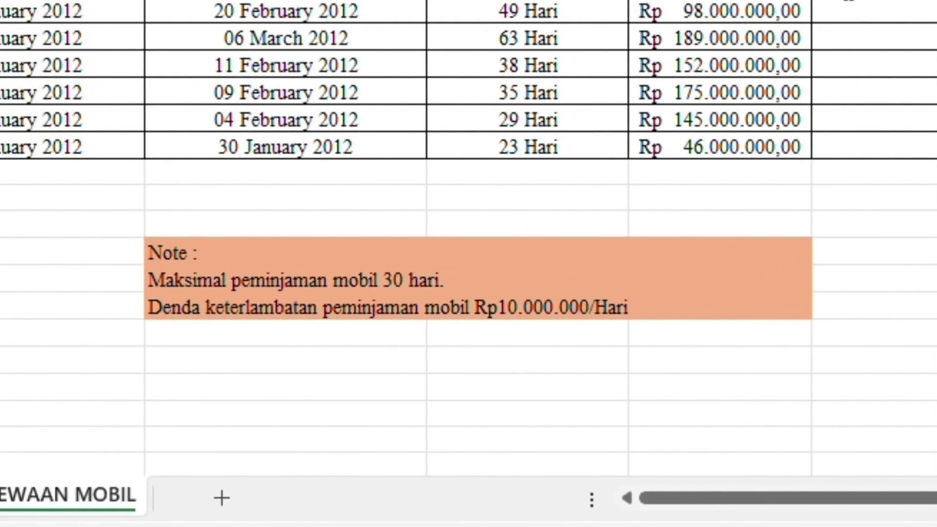
pyautogui.click(908, 147)
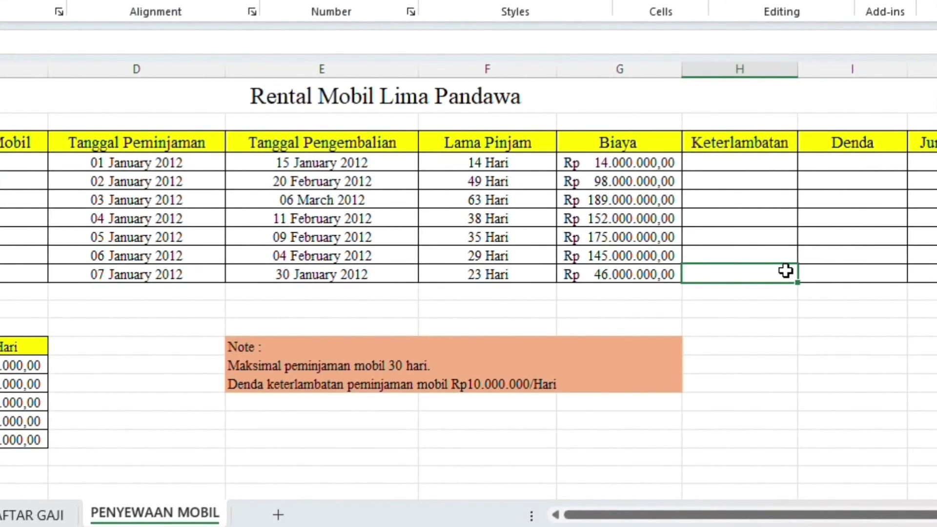
# Enter =IF(F5-30<0;0;F5-30) in the first rental's Keterlambatan cell to count the days beyond the 30-day limit
pyautogui.click(701, 170)
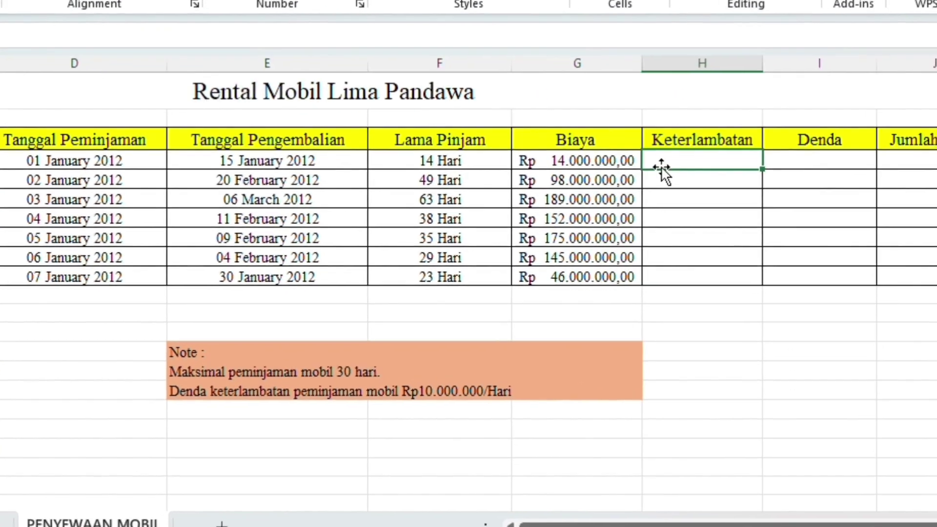
pyautogui.write('=IF')
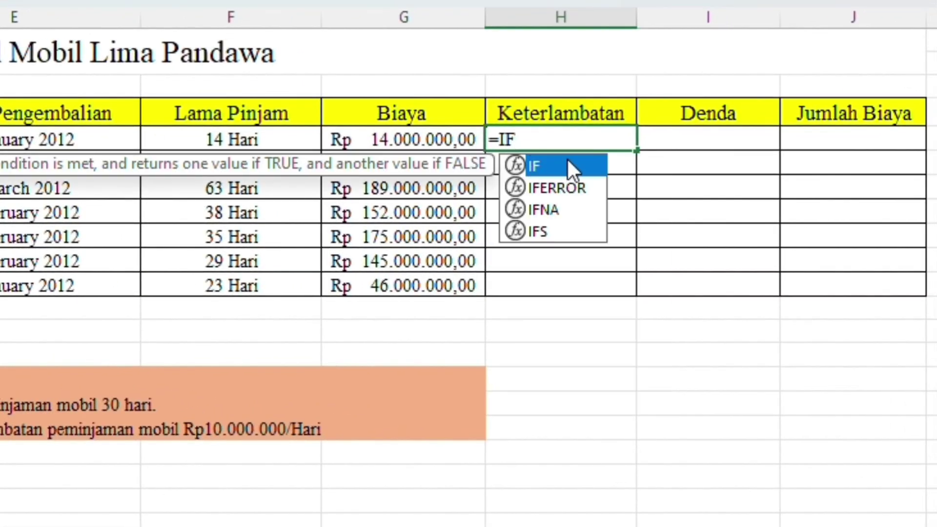
pyautogui.doubleClick(568, 161)
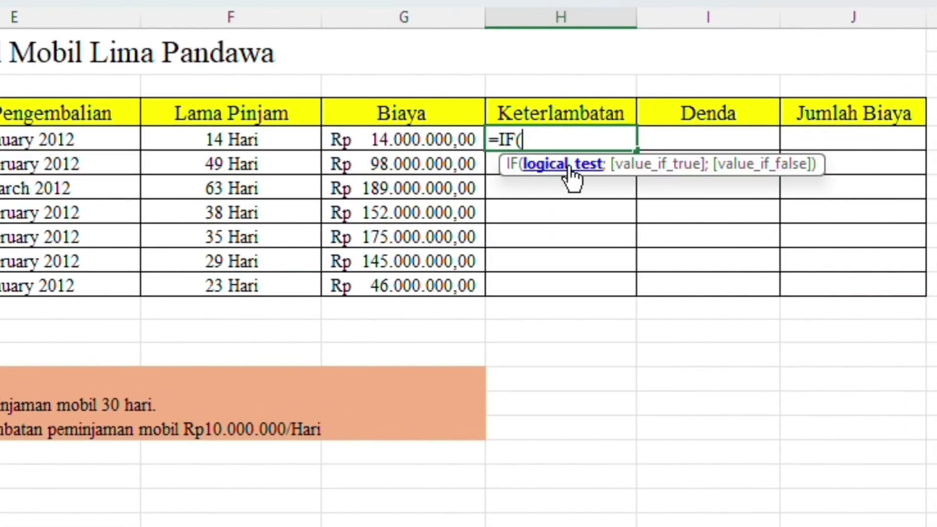
pyautogui.click(245, 140)
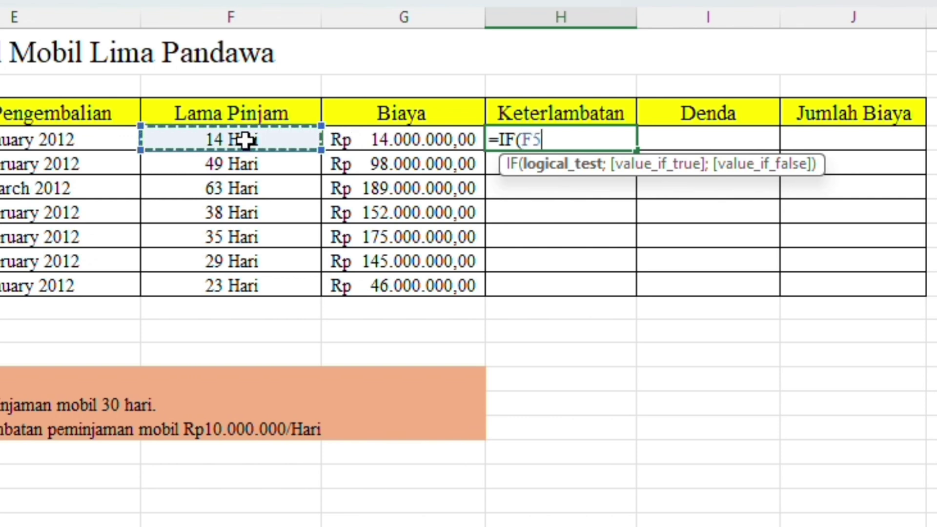
pyautogui.write('-30<0')
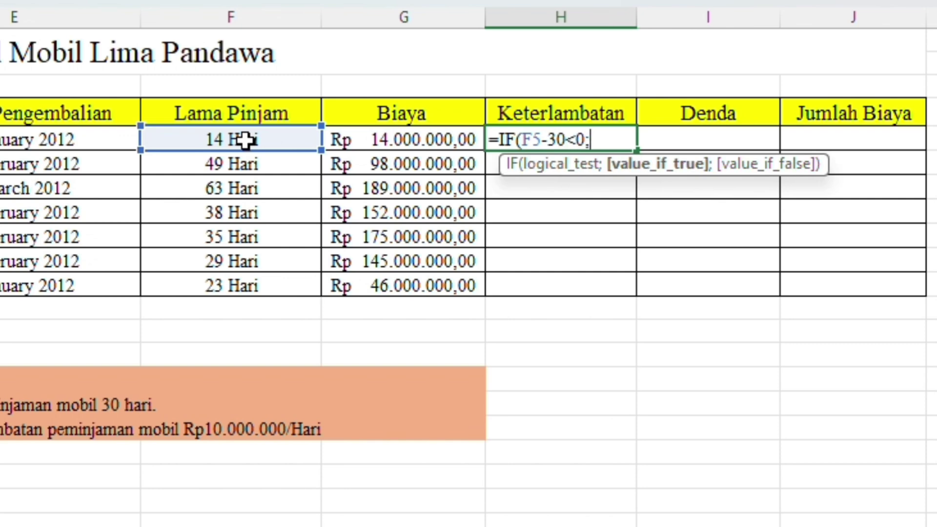
pyautogui.write(';')
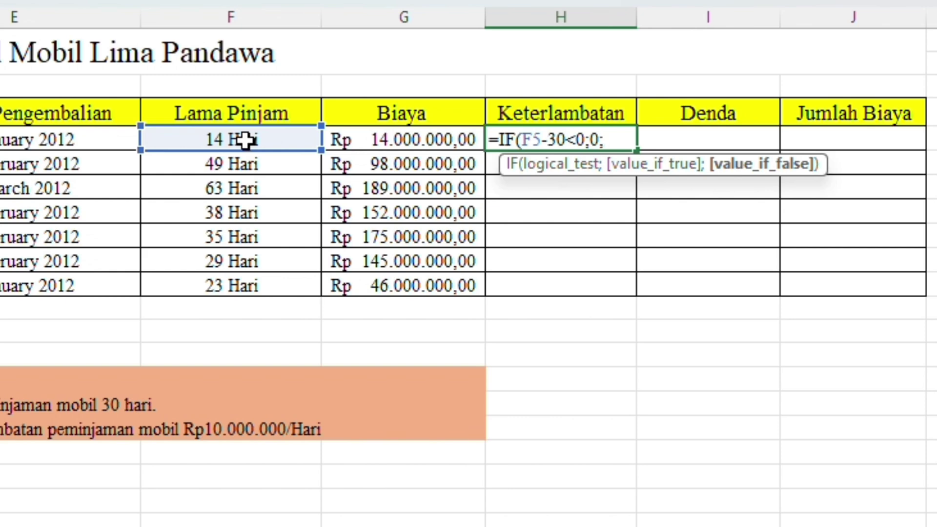
pyautogui.click(246, 140)
pyautogui.write('-')
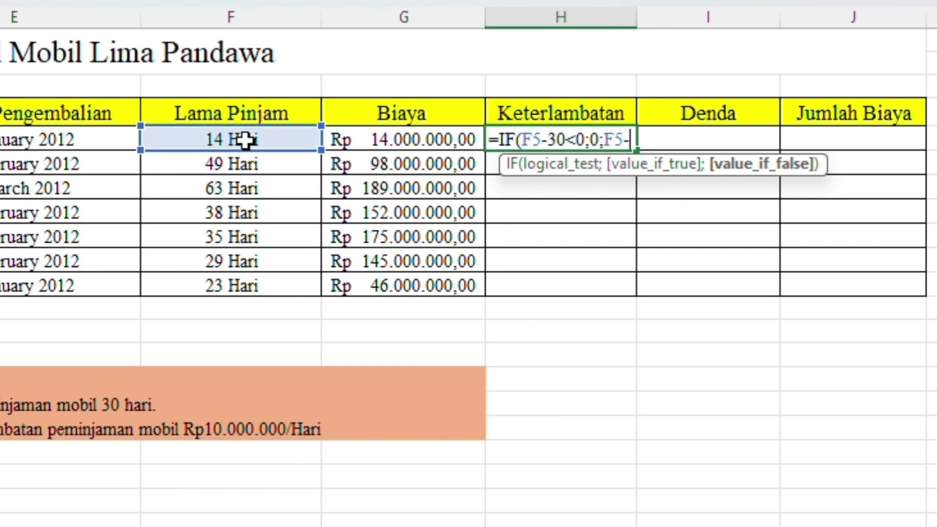
pyautogui.write('30)')
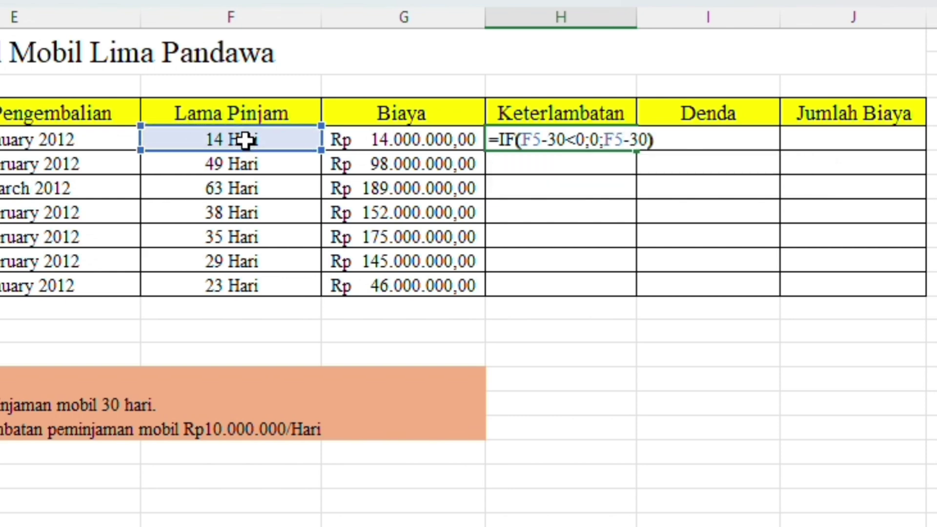
pyautogui.press('Return')
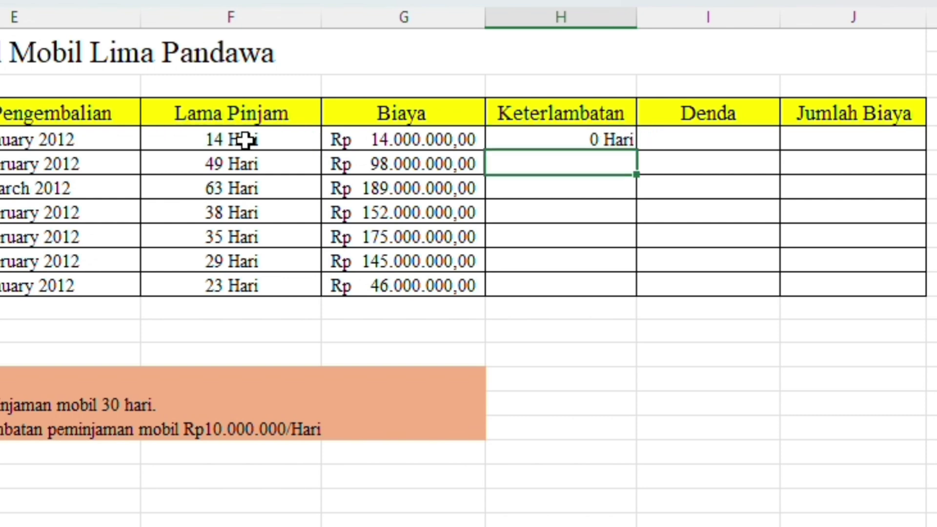
# Fill the Keterlambatan column through rental 7 with the first rental's IF formula
pyautogui.click(576, 140)
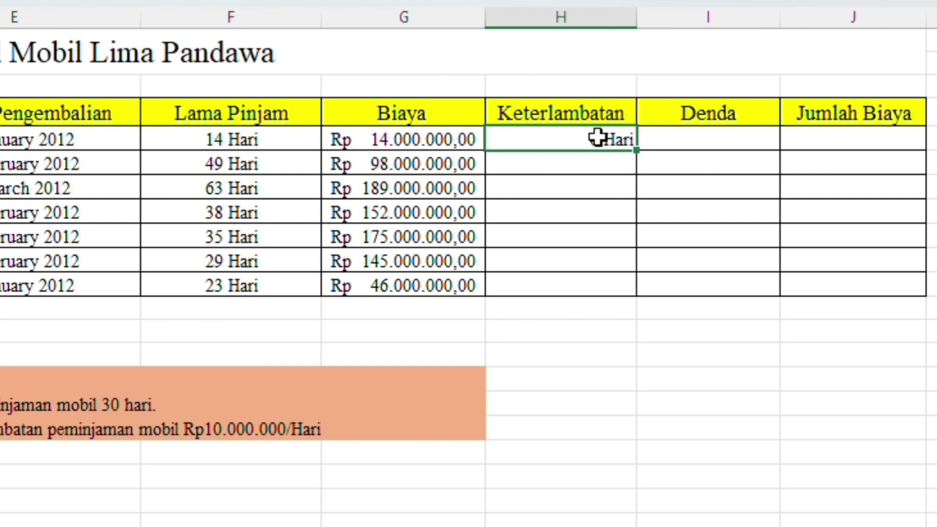
pyautogui.moveTo(633, 151); pyautogui.dragTo(633, 289)
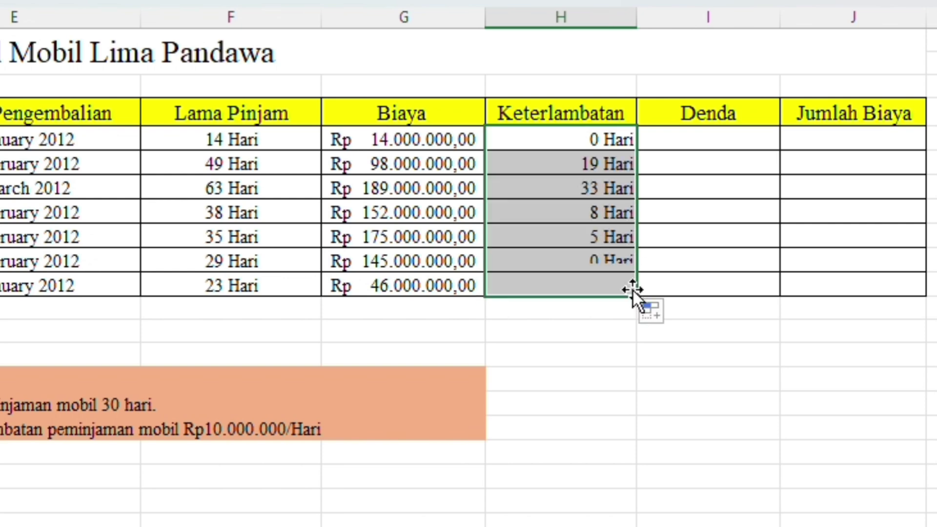
pyautogui.click(721, 275)
# Center the Keterlambatan values of all seven rentals horizontally
pyautogui.moveTo(583, 146); pyautogui.dragTo(588, 281)
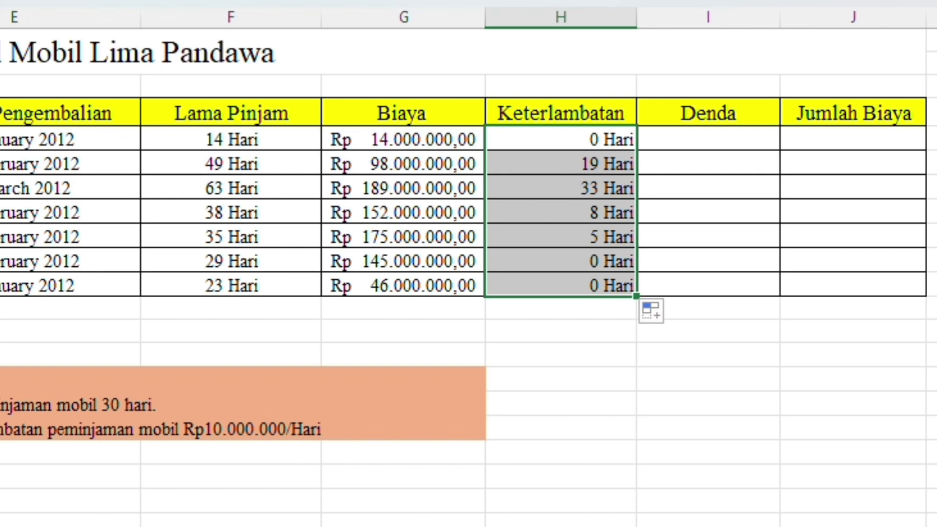
pyautogui.hotkey('alt', 'h')
pyautogui.press('a')
pyautogui.press('c')
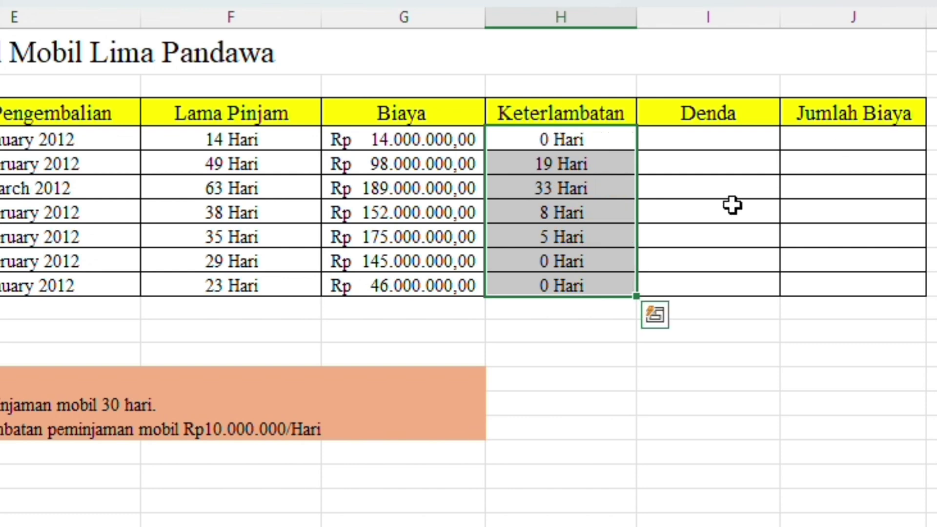
pyautogui.click(732, 205)
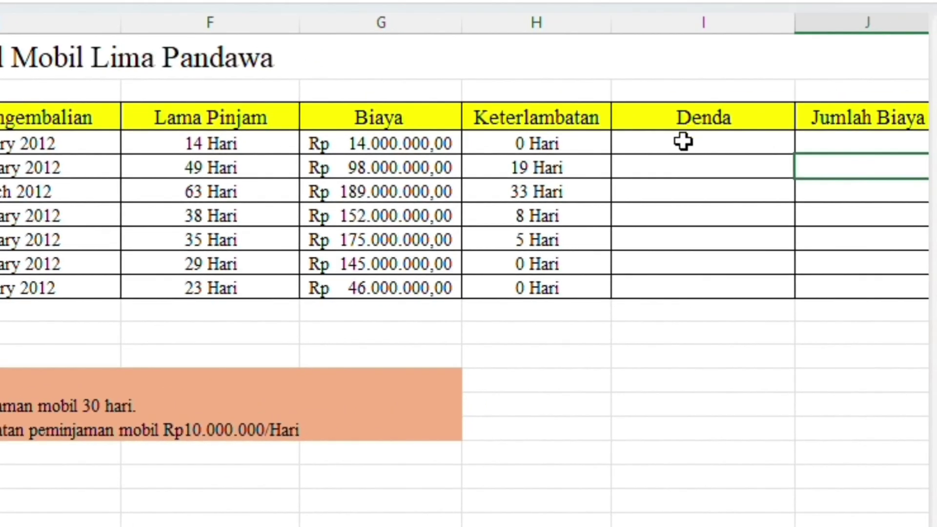
# Enter =H5*10000000 in the first rental's Denda cell to charge the fine per late day
pyautogui.click(683, 142)
pyautogui.write('=')
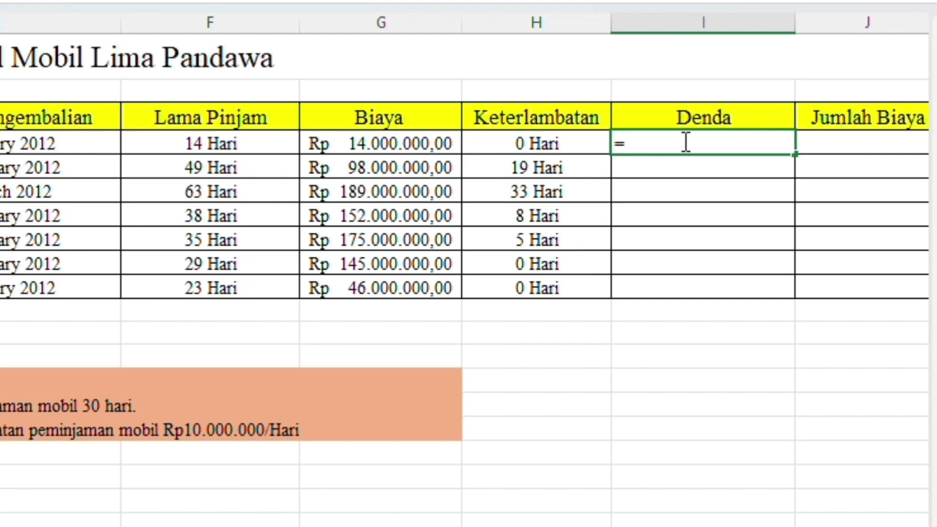
pyautogui.click(506, 142)
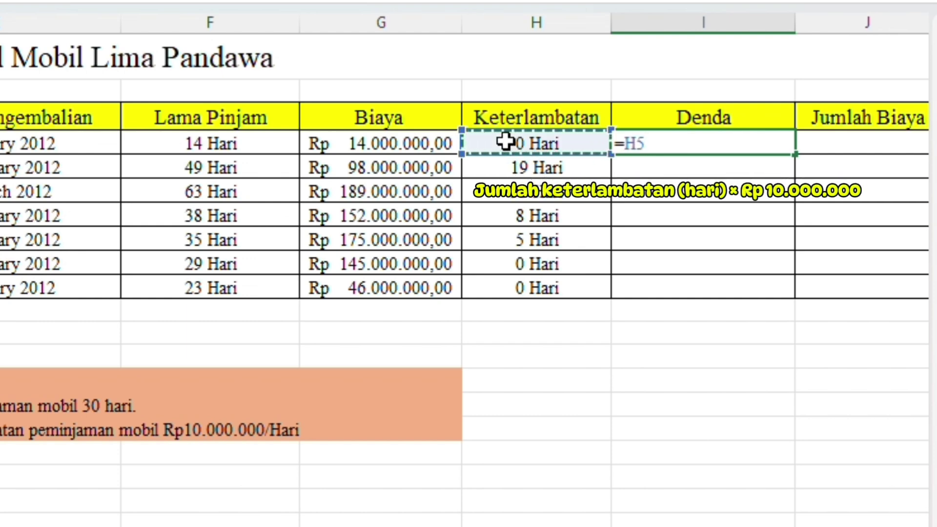
pyautogui.write('*1000')
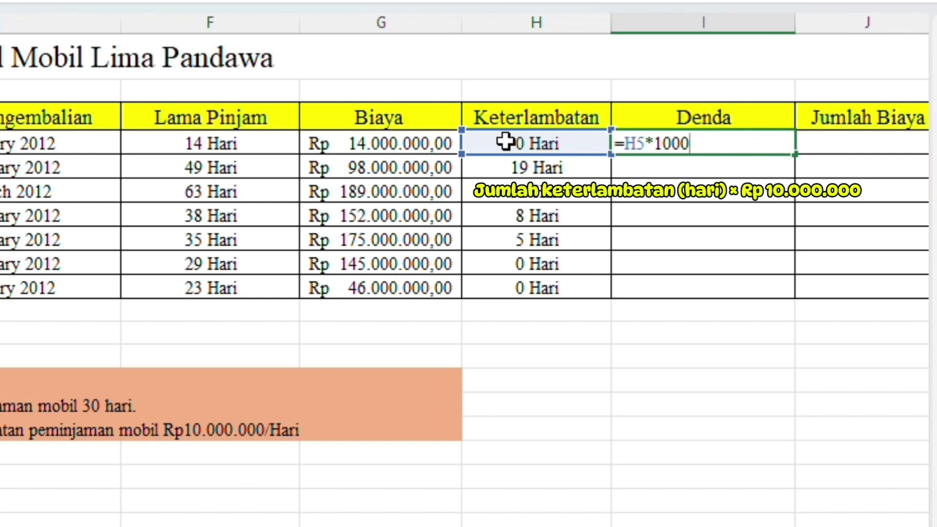
pyautogui.write('0000')
pyautogui.press('Return')
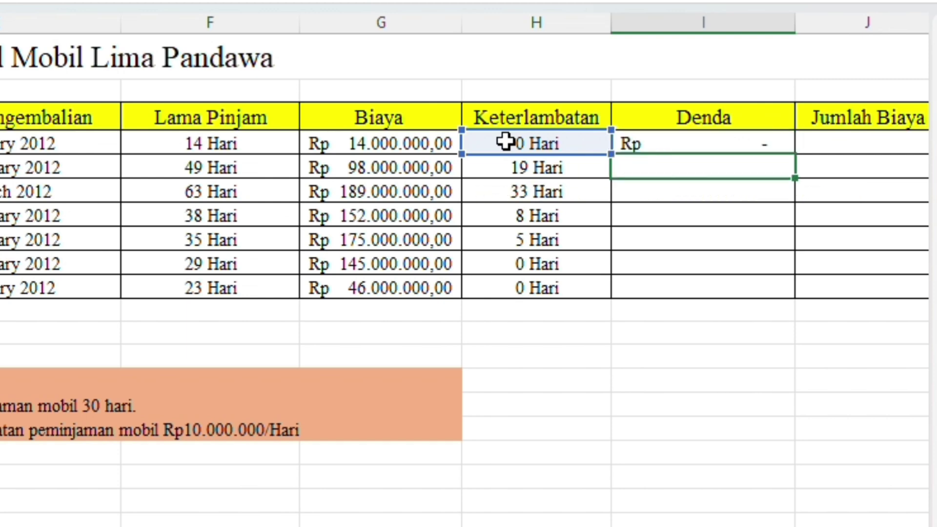
# Fill the Denda column through rental 7 with the first rental's fine formula
pyautogui.click(635, 146)
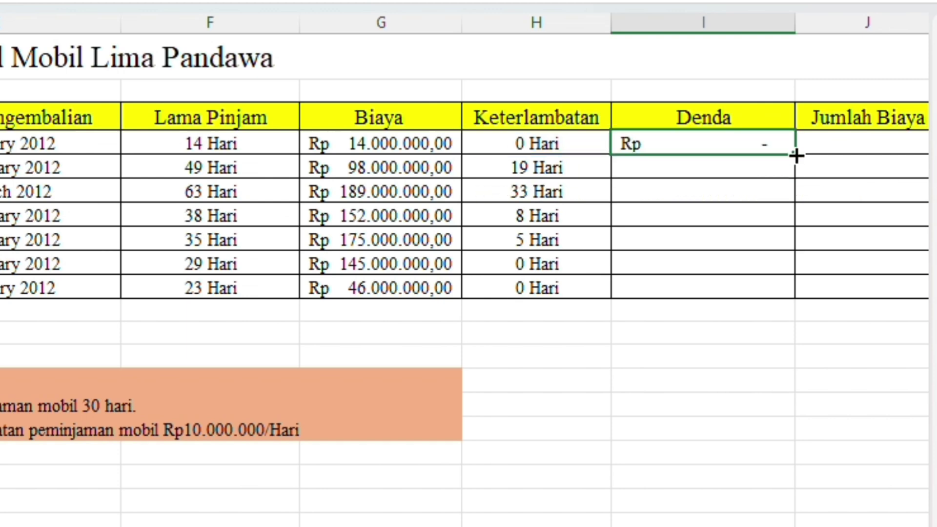
pyautogui.moveTo(795, 155); pyautogui.dragTo(794, 296)
pyautogui.click(842, 194)
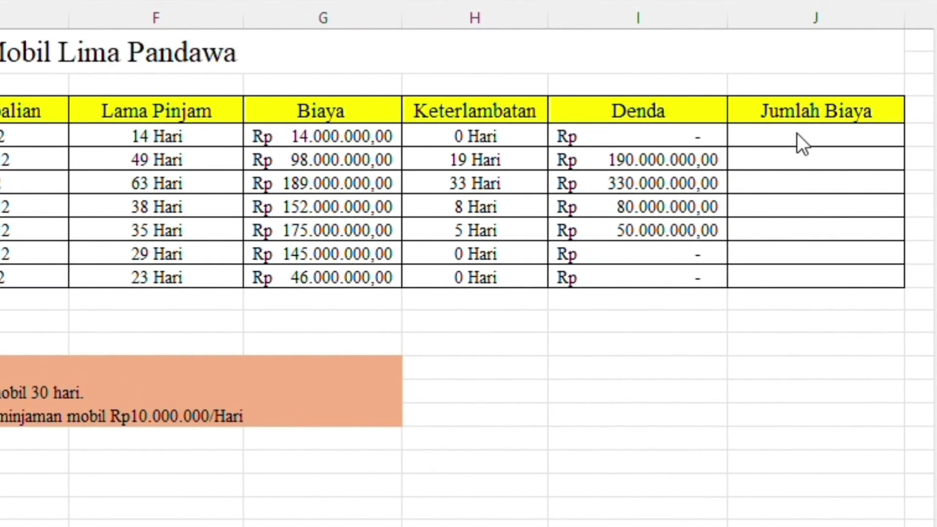
# Enter =G5+I5 in the first rental's Jumlah Biaya cell to add its cost and fine
pyautogui.click(797, 135)
pyautogui.write('=')
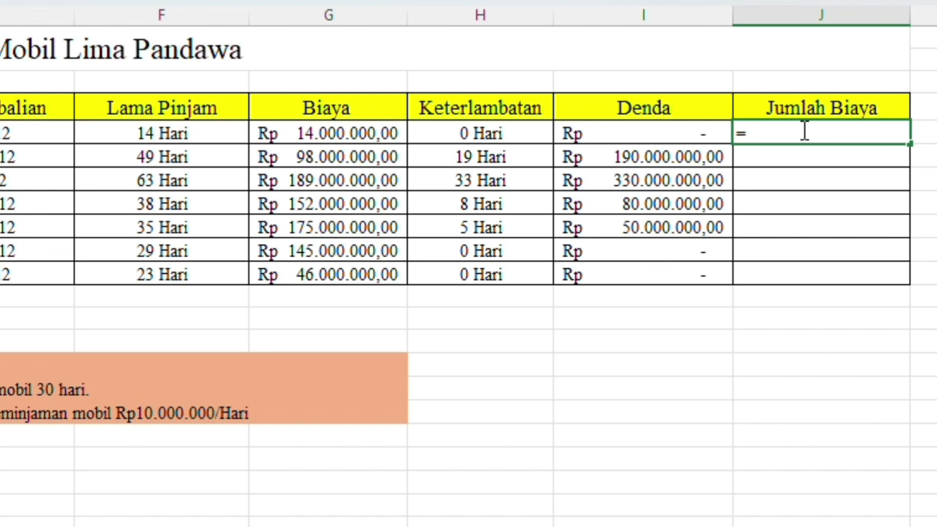
pyautogui.click(337, 137)
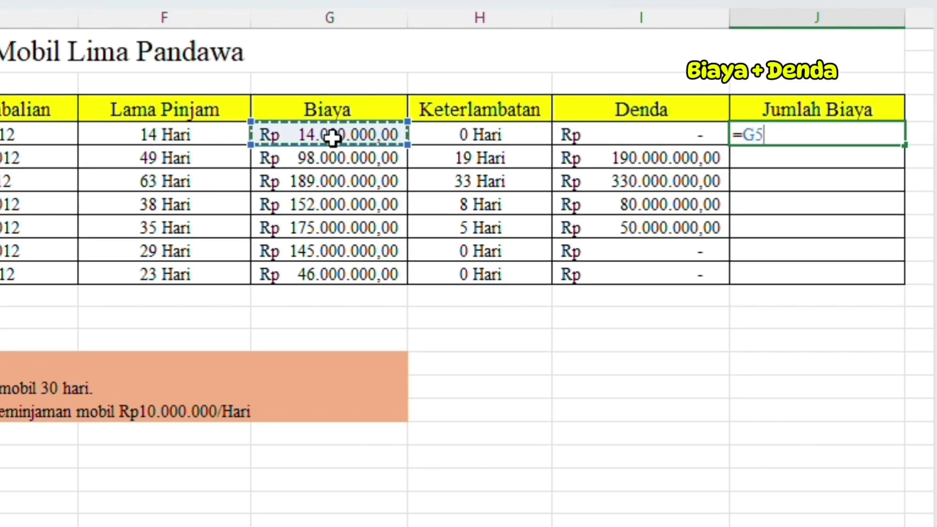
pyautogui.write('+')
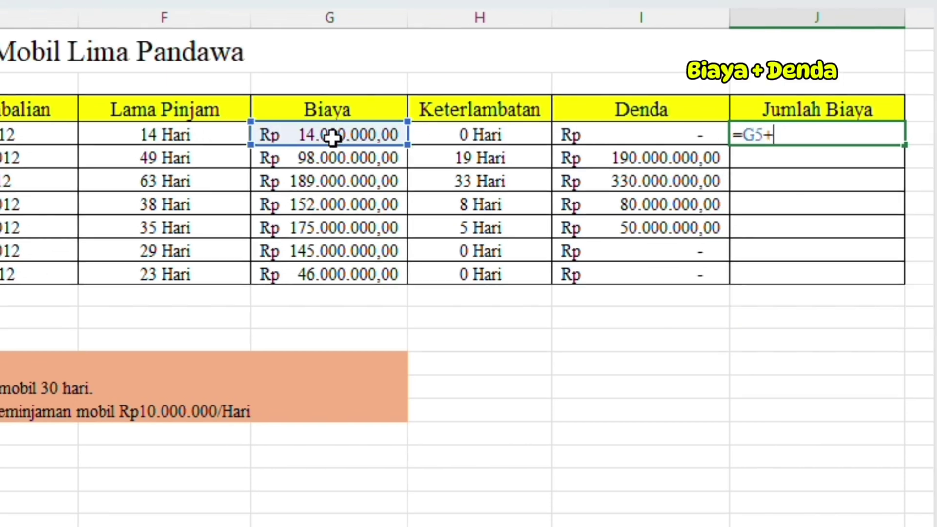
pyautogui.click(651, 137)
pyautogui.press('Return')
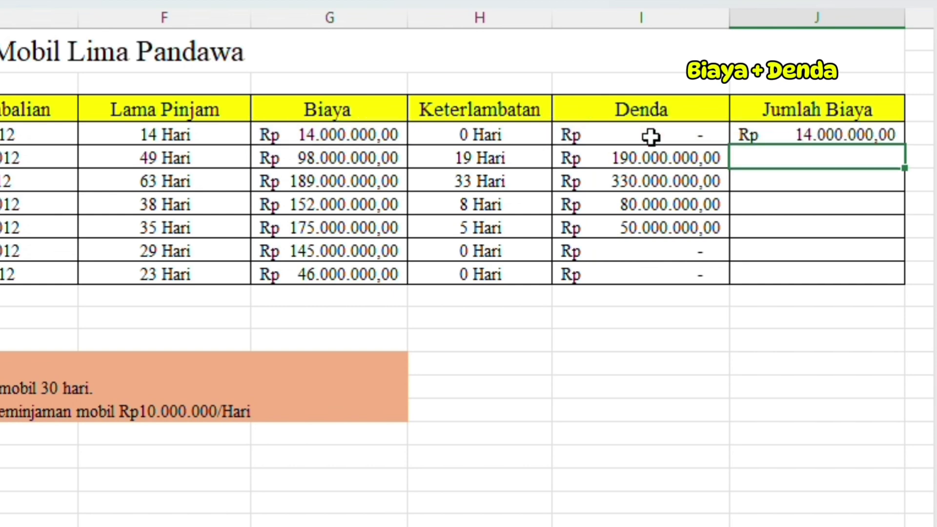
# Fill the Jumlah Biaya column through rental 7 with the first rental's total cost formula
pyautogui.click(895, 137)
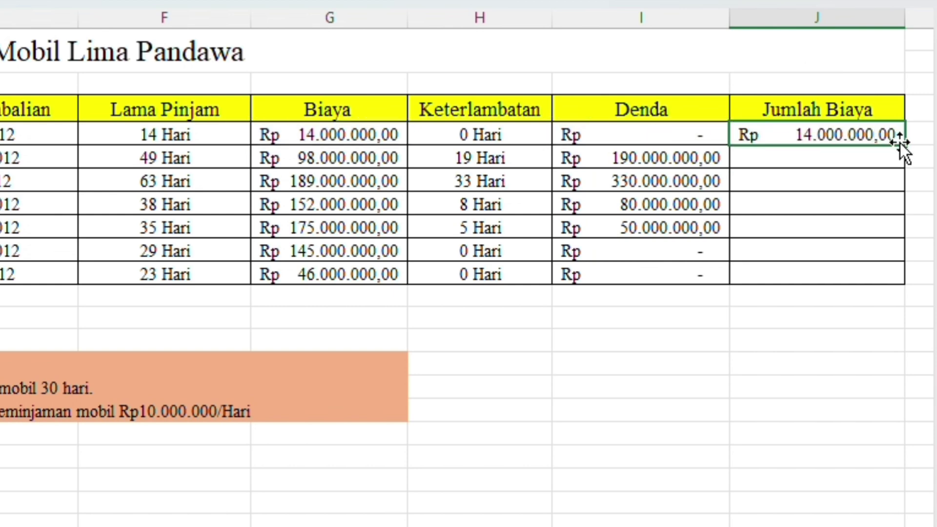
pyautogui.moveTo(906, 148); pyautogui.dragTo(887, 287)
pyautogui.click(707, 325)
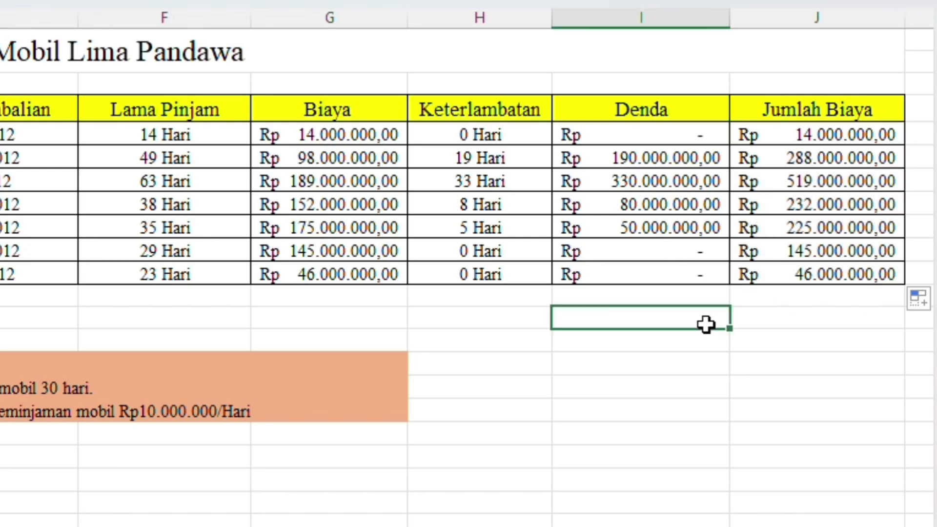